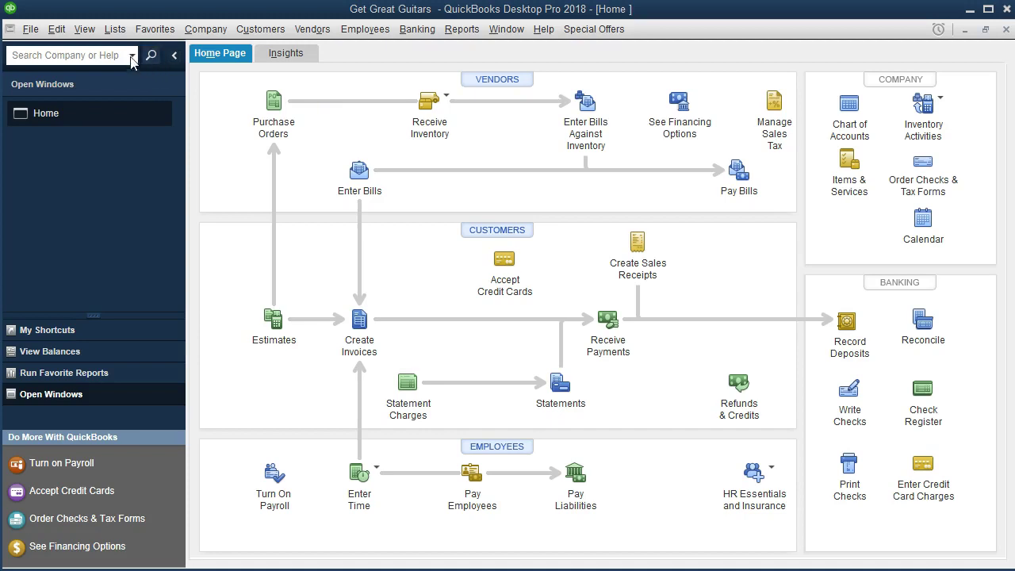
left_click(32, 30)
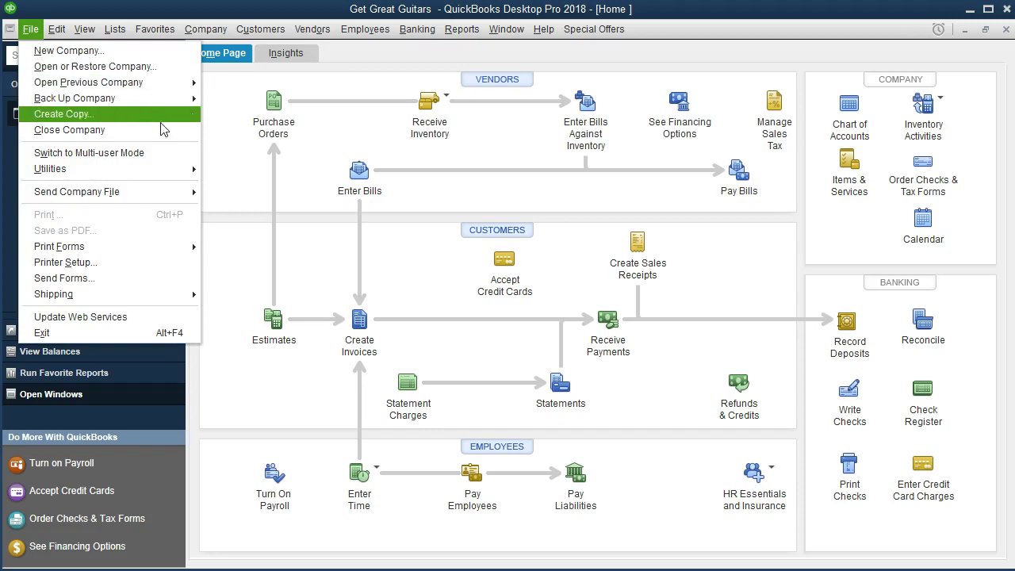
left_click(224, 172)
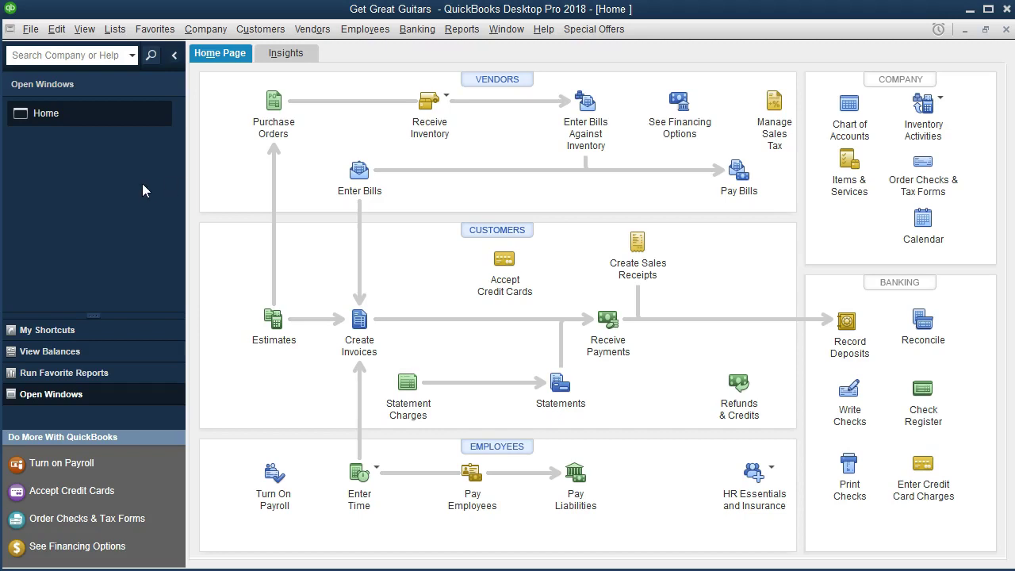
left_click(223, 33)
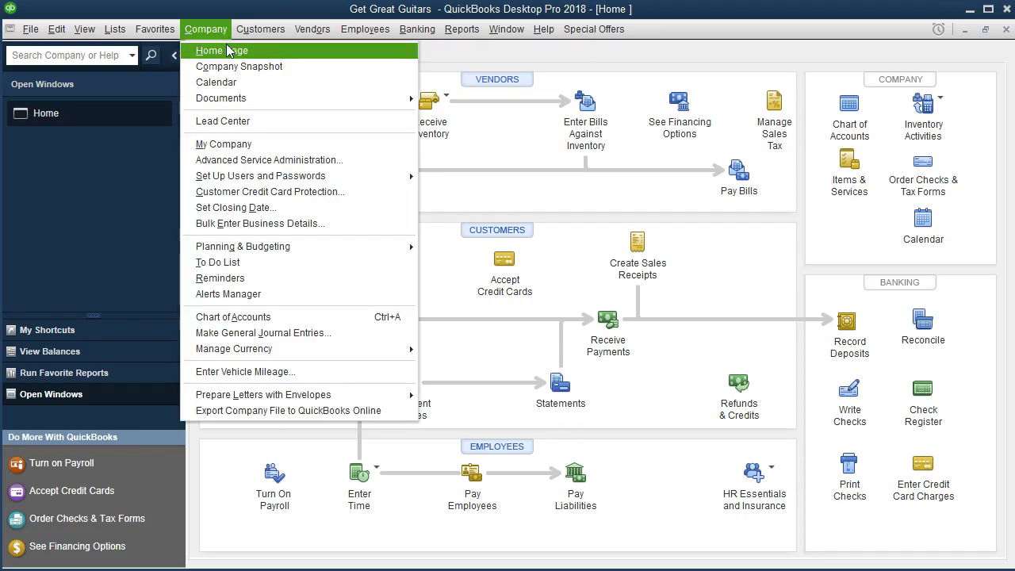
left_click(221, 30)
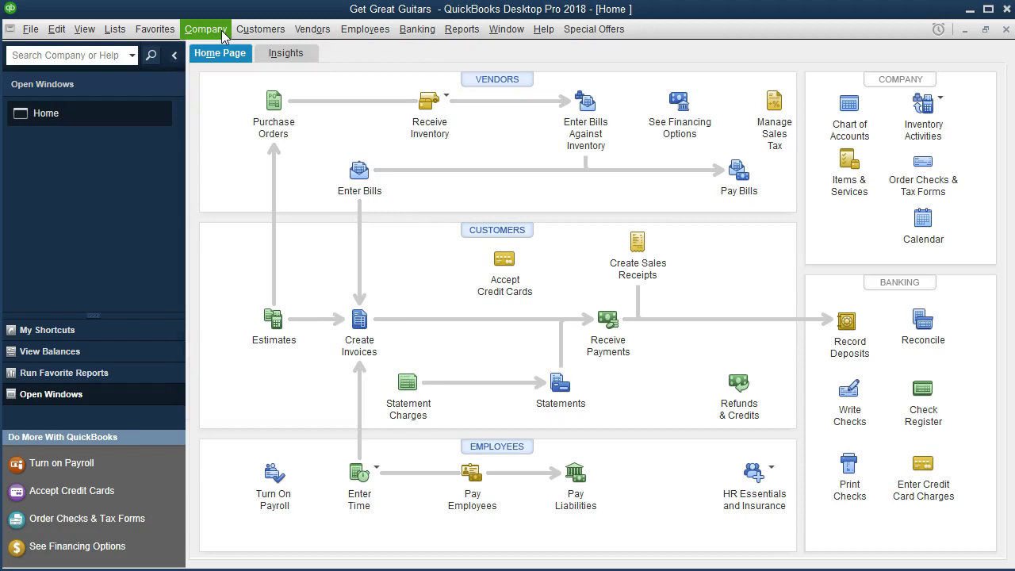
left_click(84, 30)
left_click(84, 29)
left_click(115, 29)
left_click(84, 30)
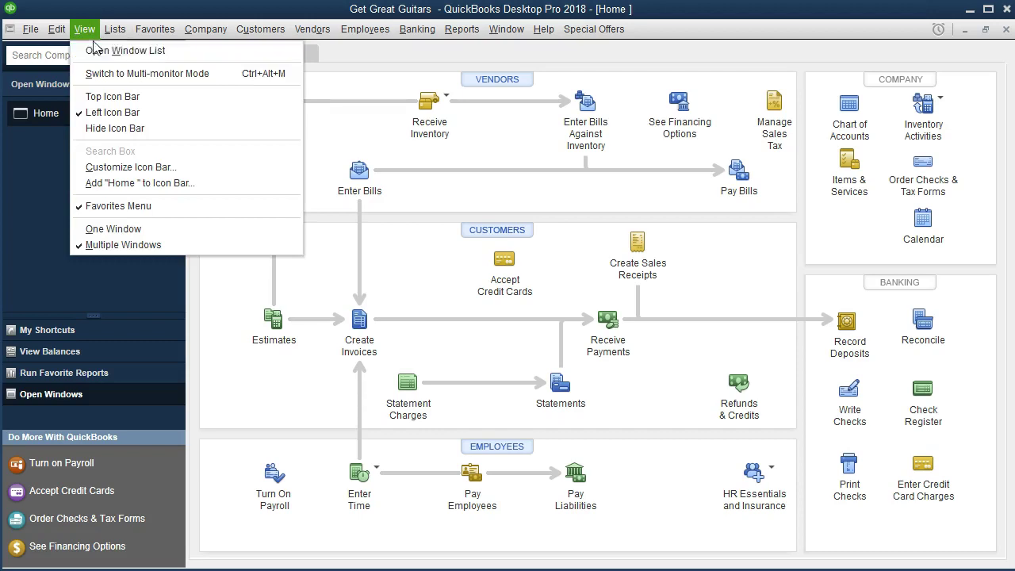
left_click(13, 198)
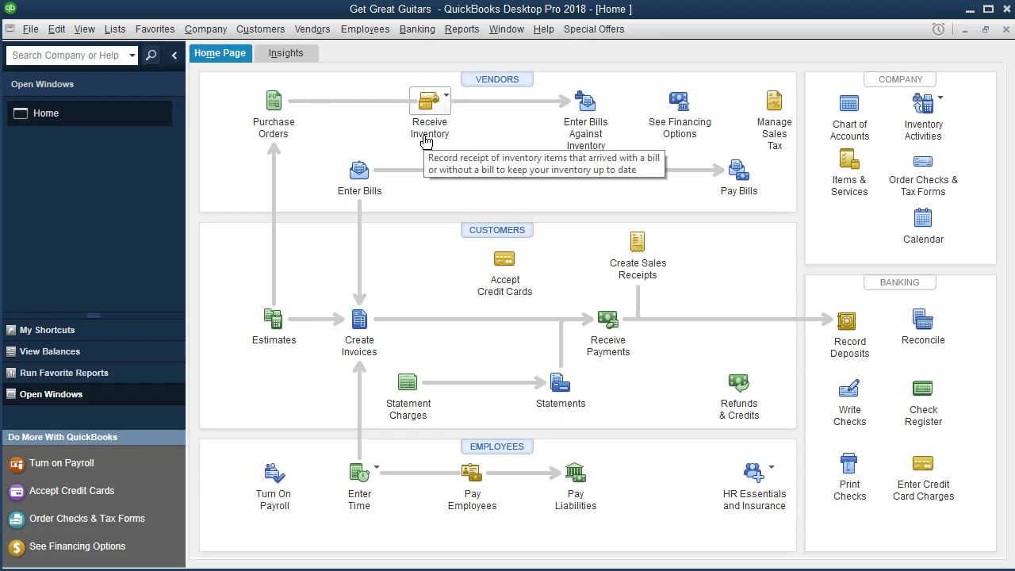
left_click(436, 111)
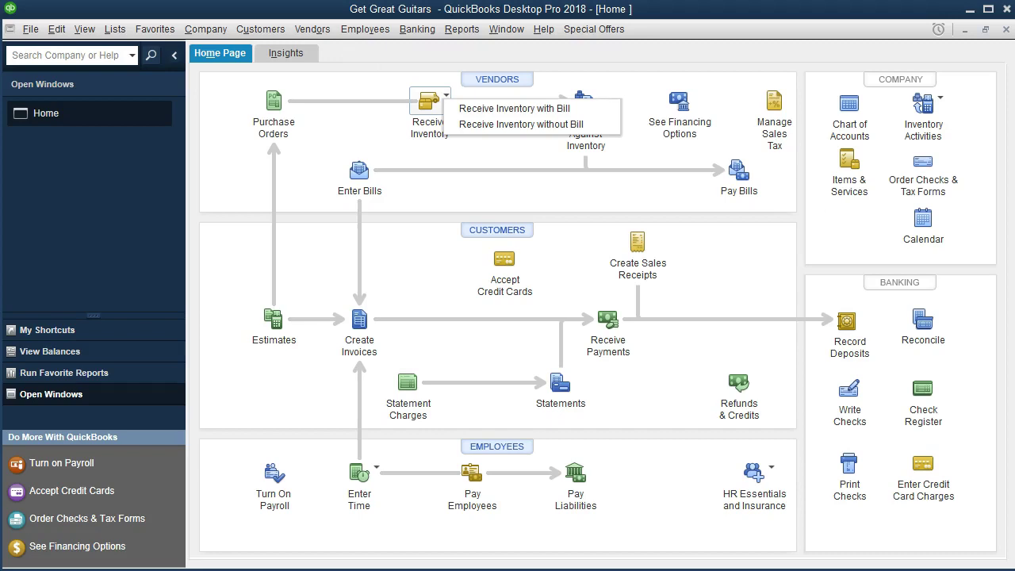
key("Escape")
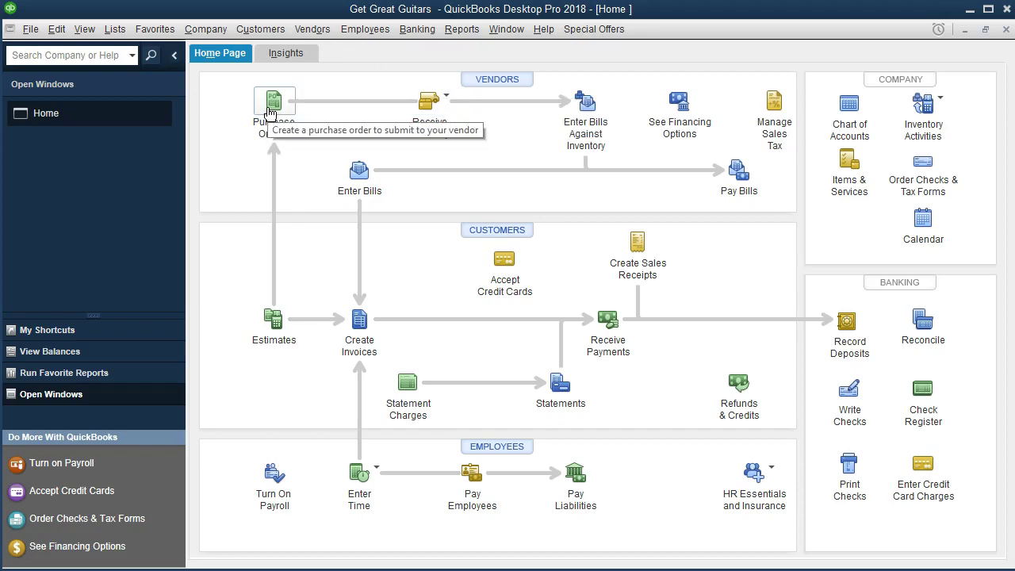
Step: Start a new purchase order for the vendor Epiphone, leaving the drop-ship recipient blank
left_click(270, 111)
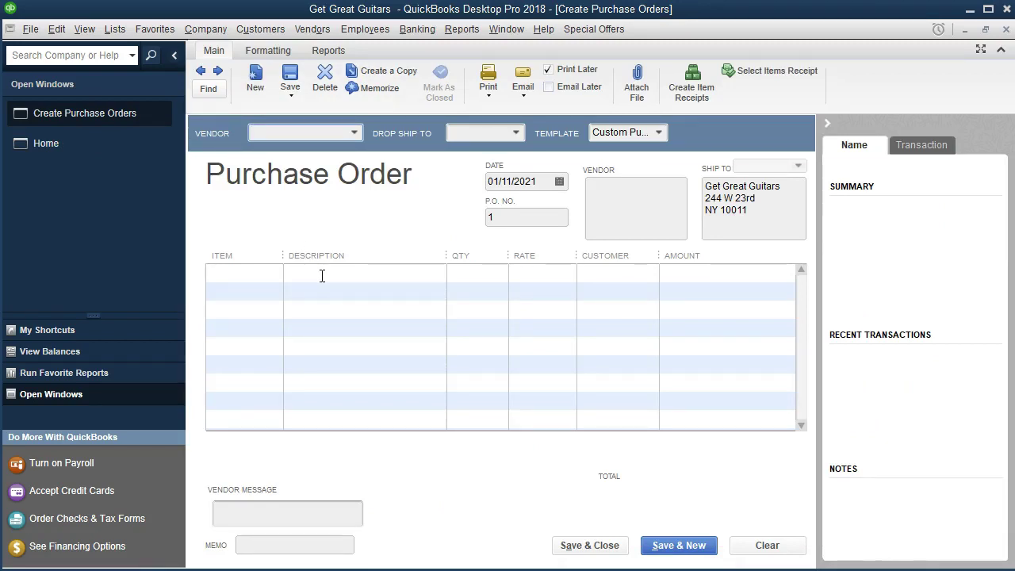
type("Epiphone")
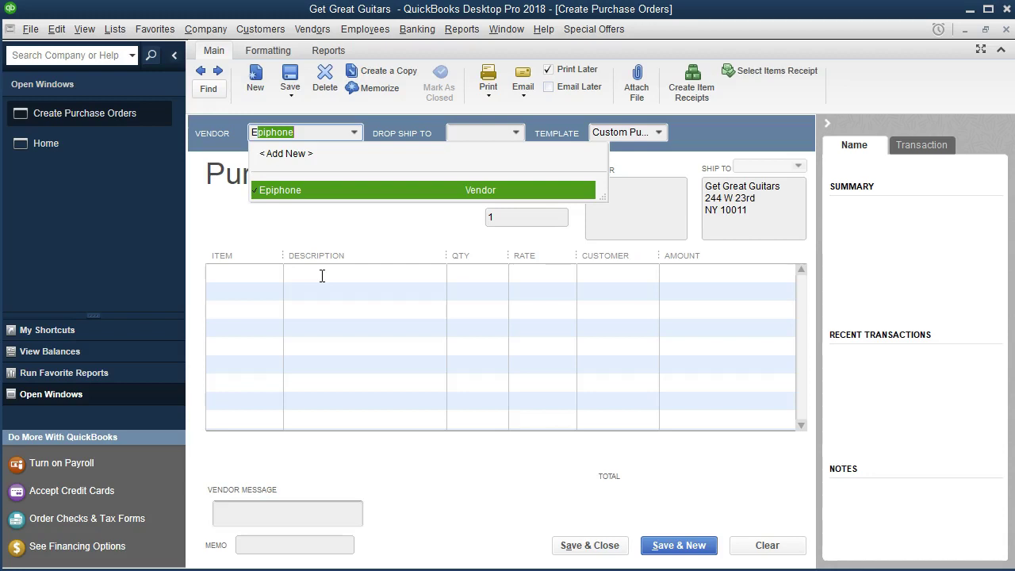
key("Tab")
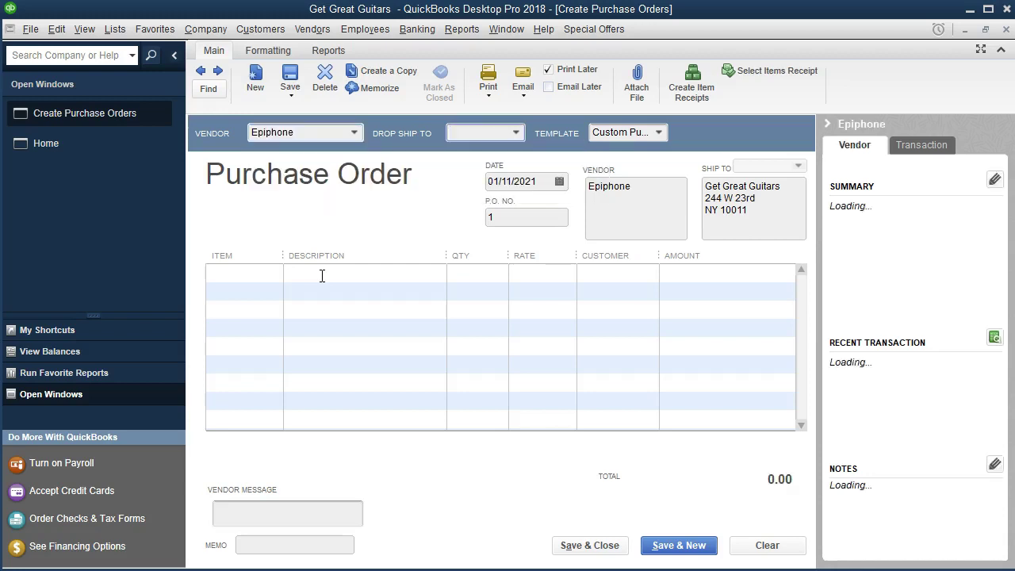
left_click(514, 133)
left_click(514, 133)
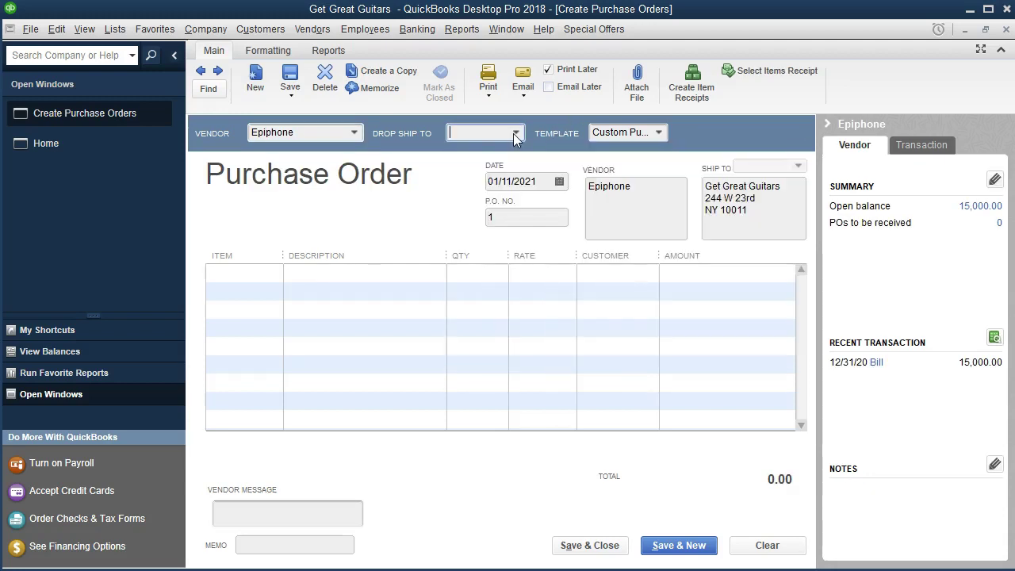
key("Tab")
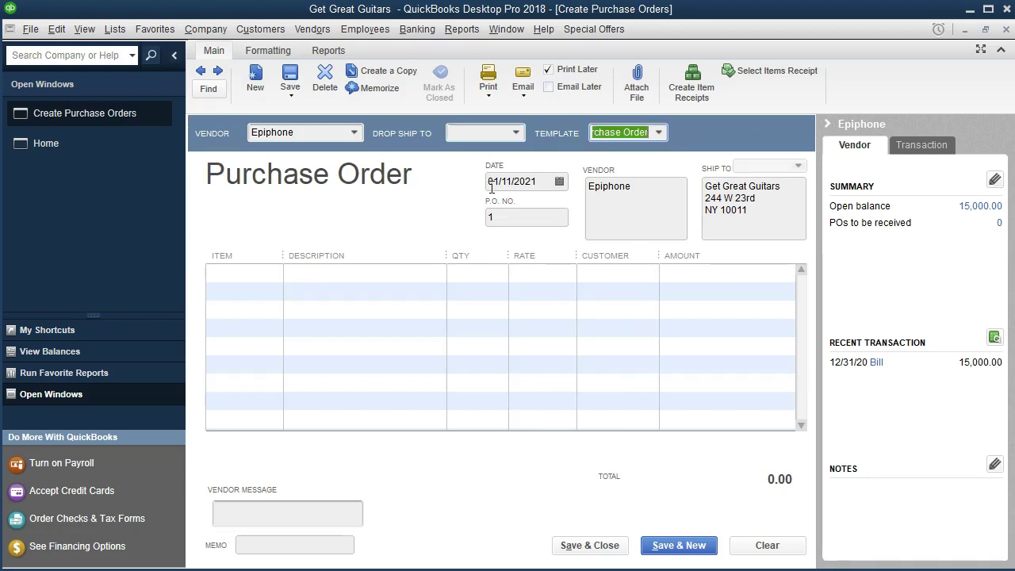
Step: Set the purchase order date to 01/12/2021 and enter its P.O. number, keeping the vendor and ship-to addresses
left_click(491, 188)
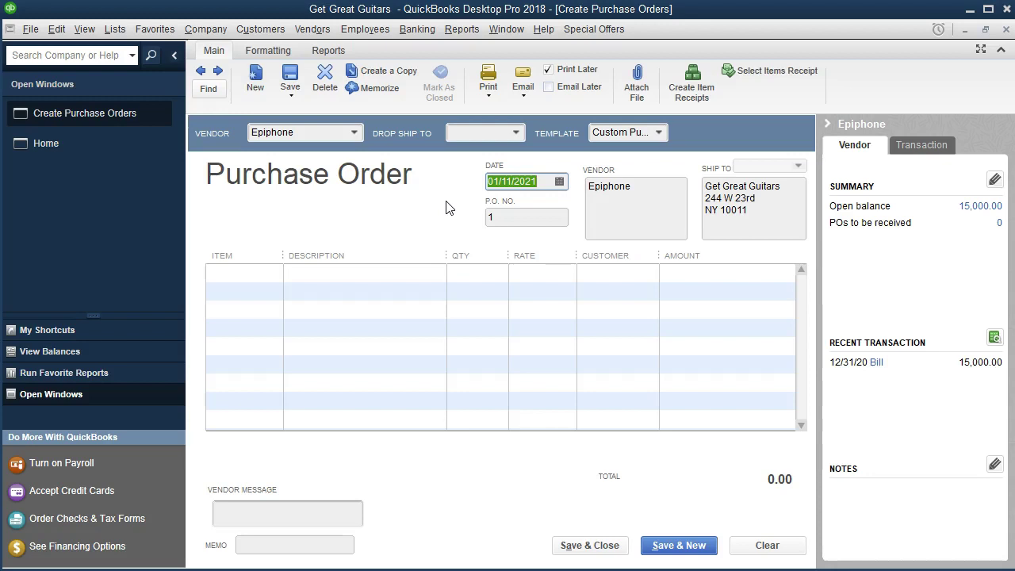
key("plus")
key("Tab")
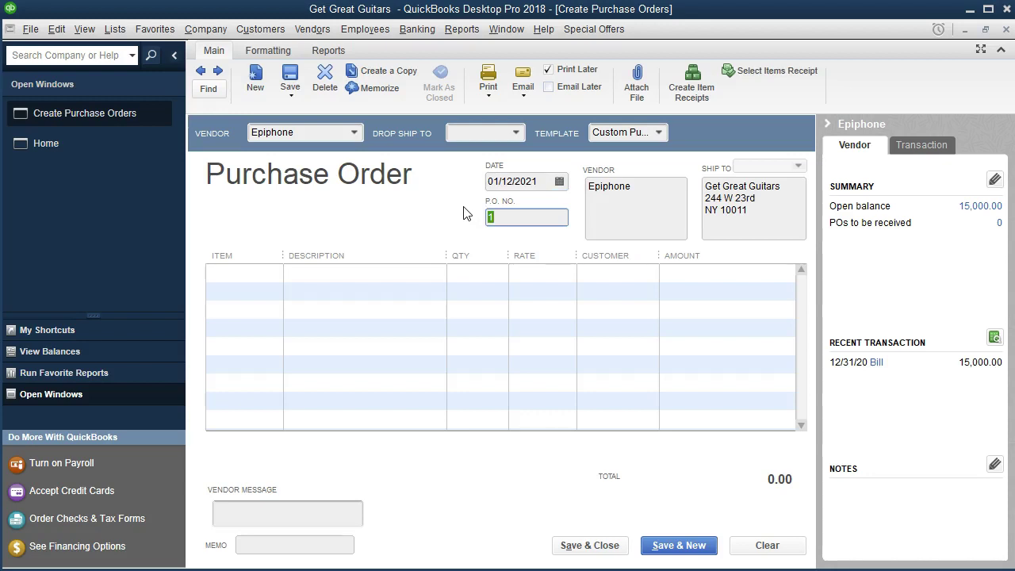
type("1001")
key("Tab")
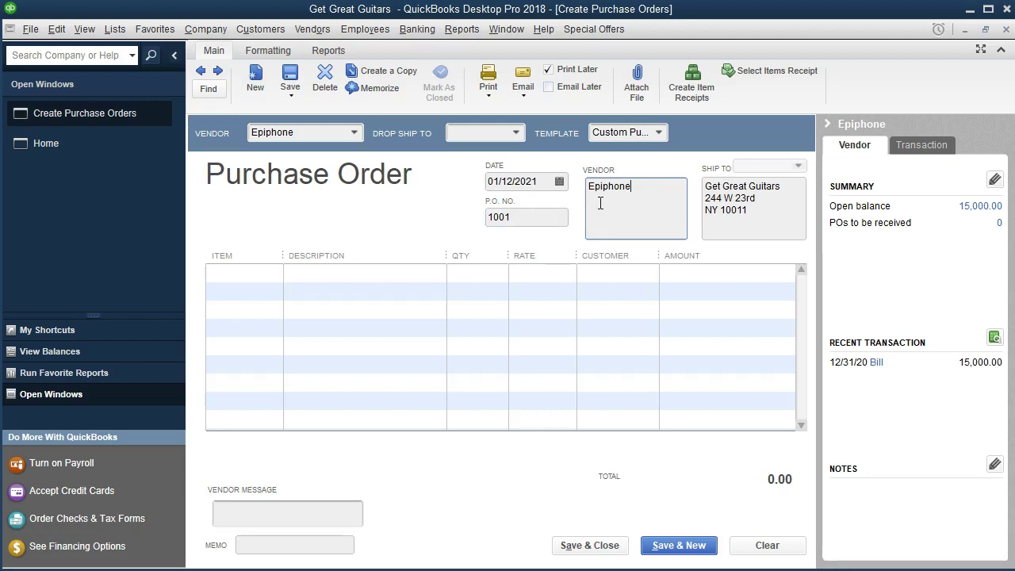
key("Tab")
key("Tab")
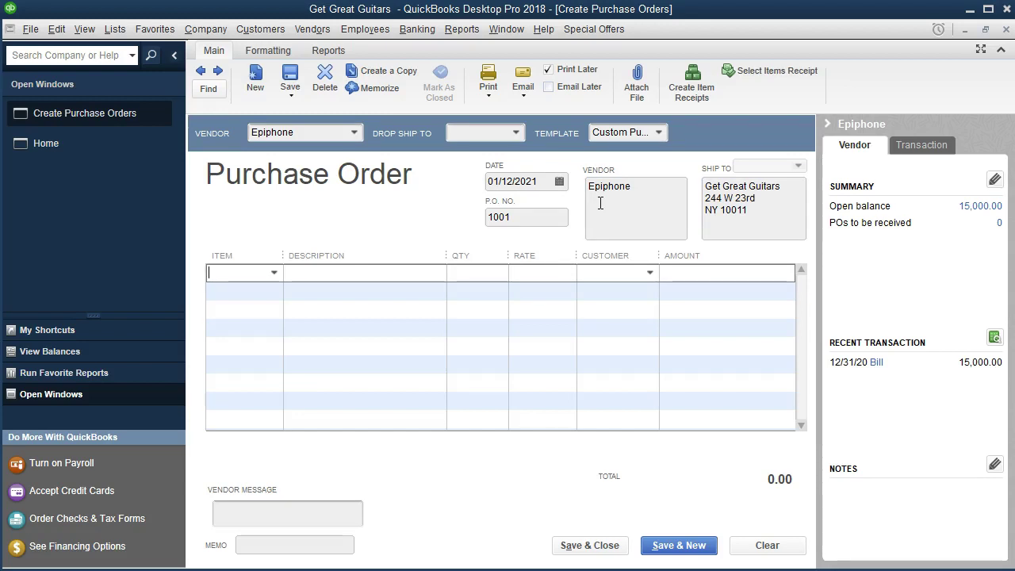
Step: Look up the inventory item codes in the Item List and return to the open purchase order
left_click(115, 32)
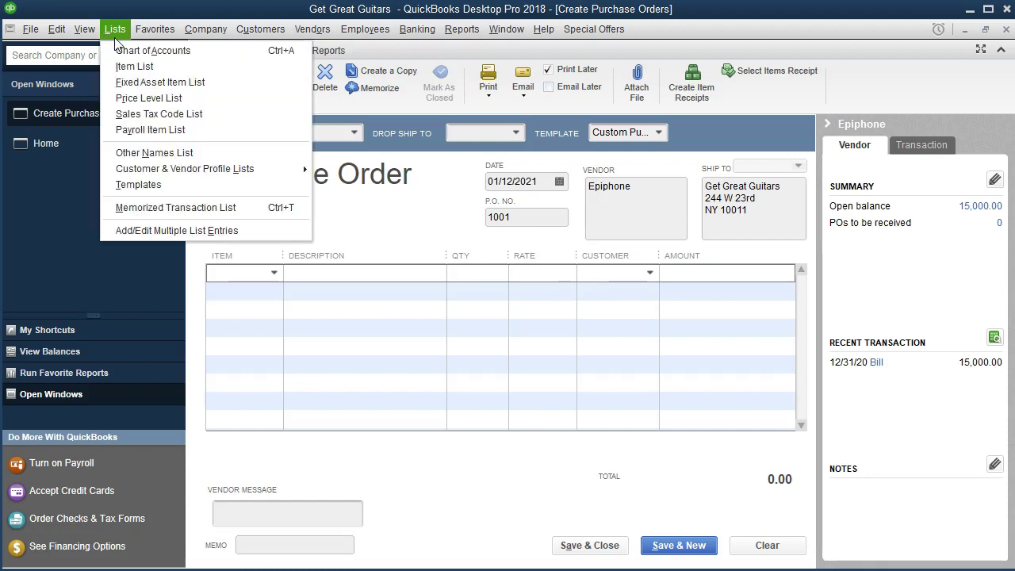
left_click(127, 66)
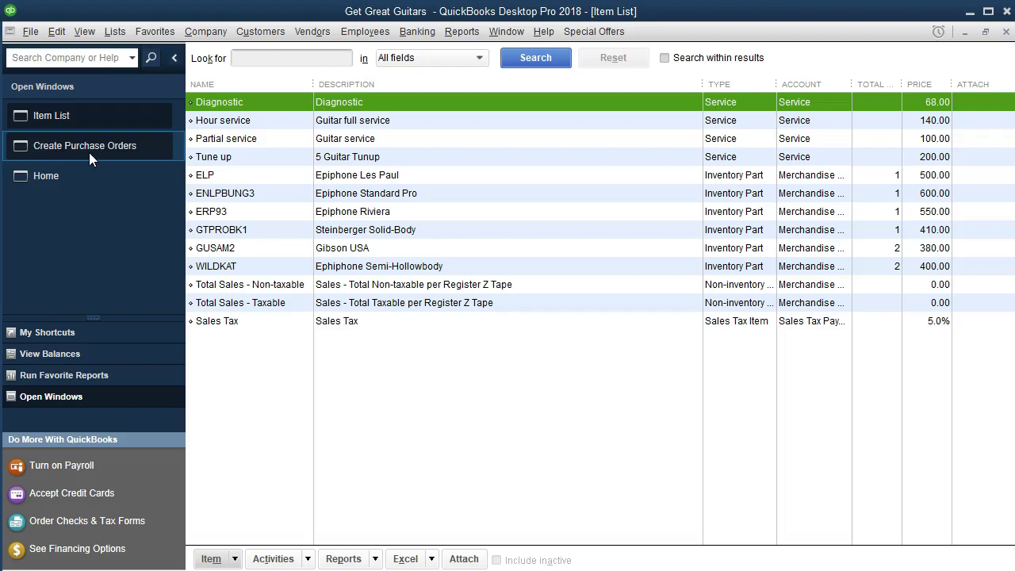
left_click(85, 34)
left_click(86, 33)
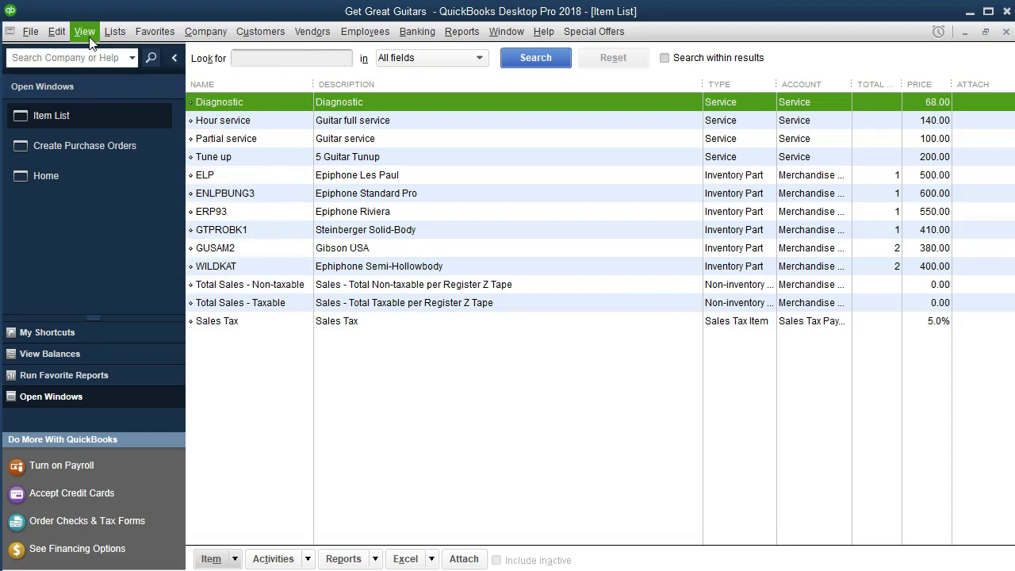
left_click(82, 137)
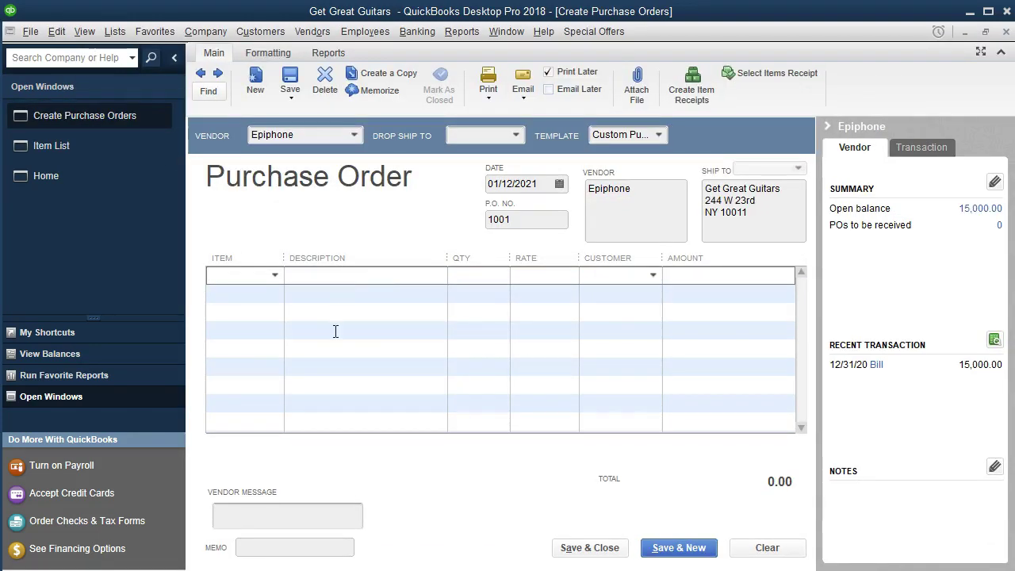
Step: Add the item ELP (Epiphone Les Paul) to the first line of the purchase order with a quantity of 1
type("ELP")
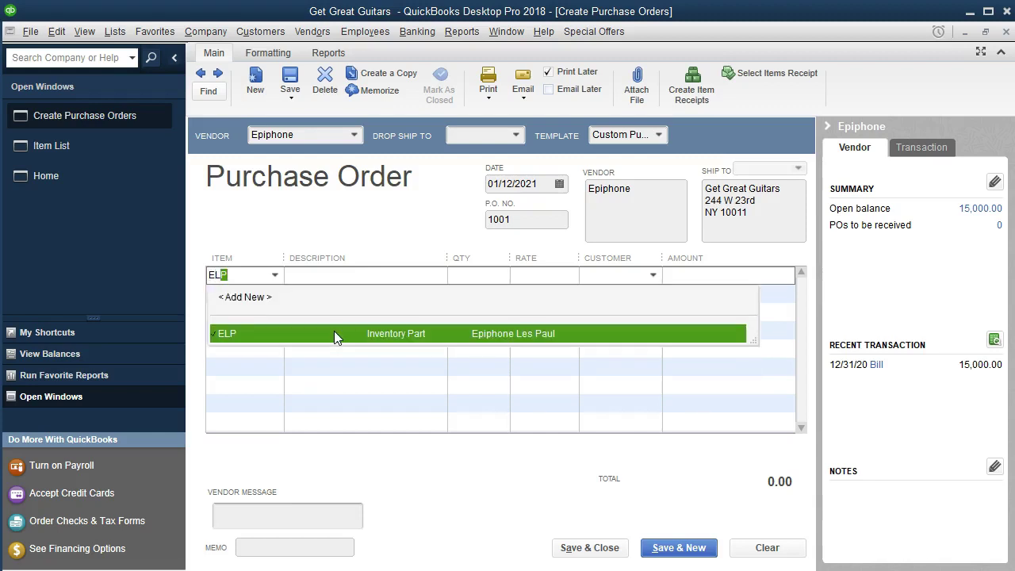
left_click(334, 333)
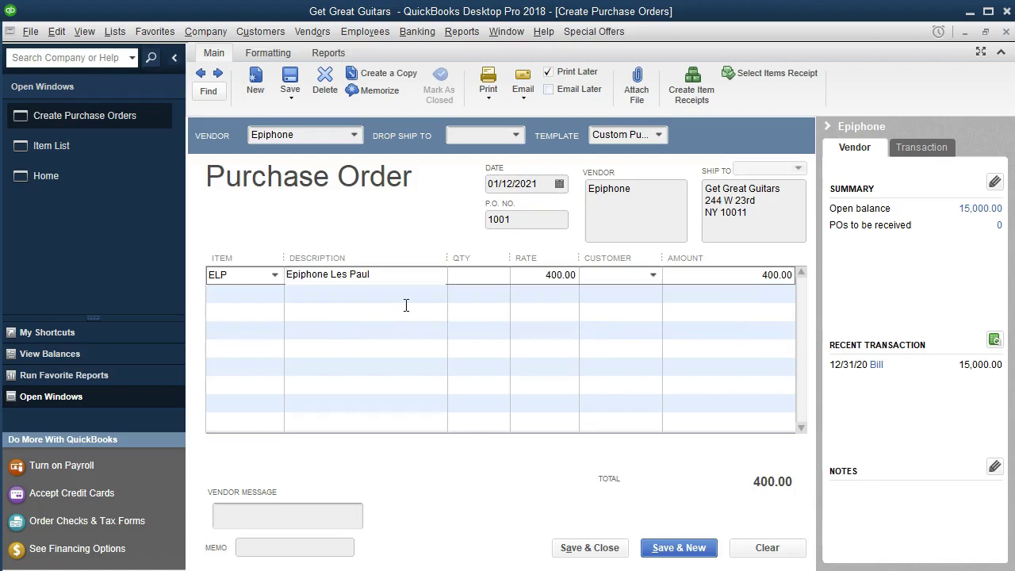
key("Tab")
type("1")
Step: Assign the ELP line to a new customer by entering the customer's name and quick-adding it to the Customer:Job list
key("Tab")
key("Tab")
type("Eric Miusic")
key("Tab")
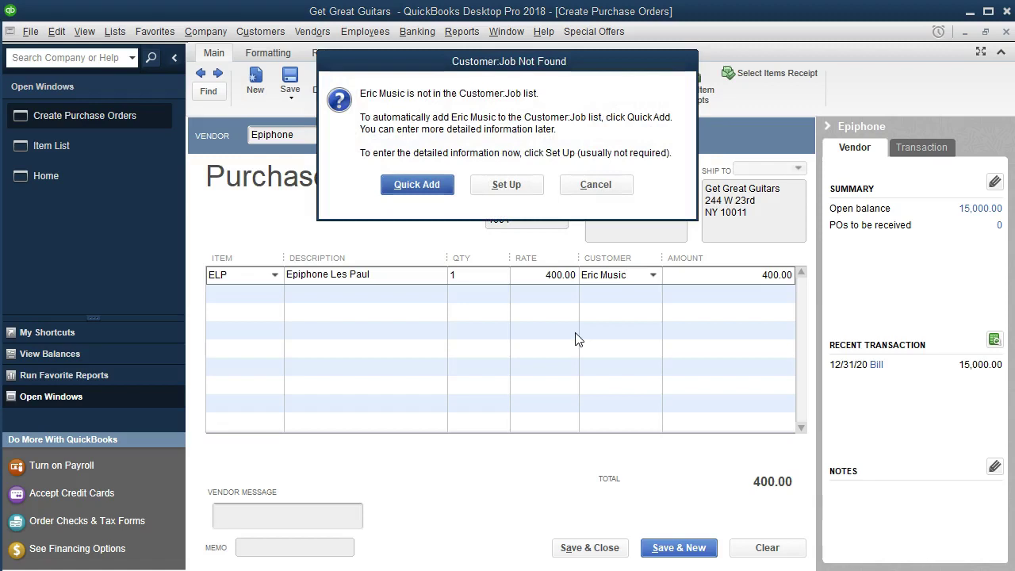
left_click(444, 190)
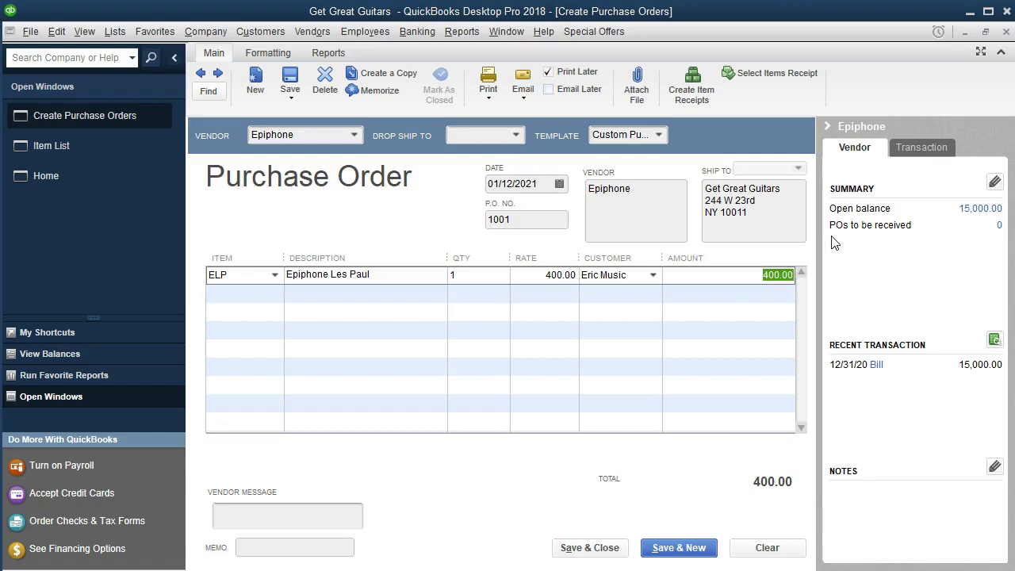
Step: Collapse the vendor summary, save and close the purchase order, and return to the home page
left_click(825, 126)
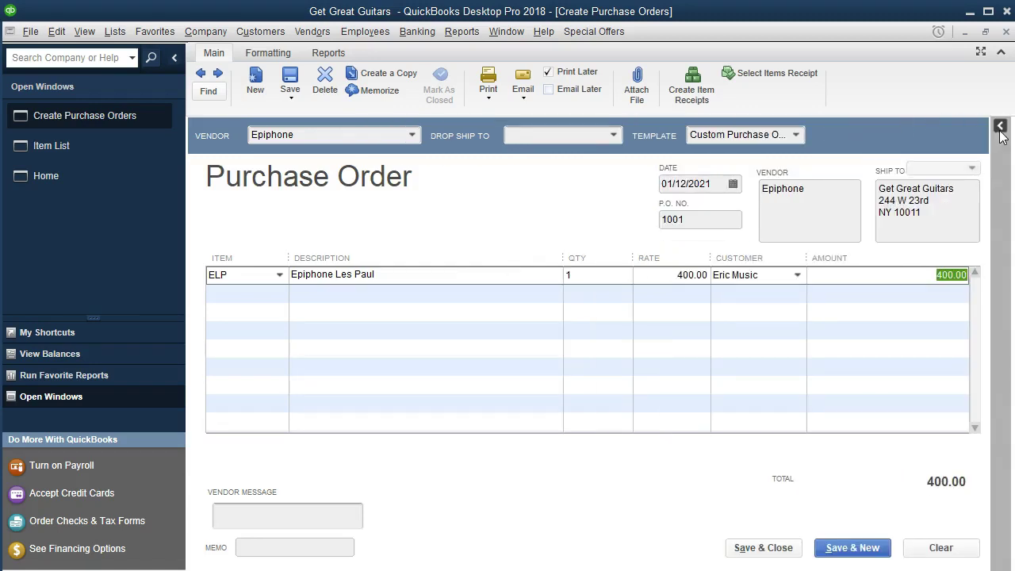
left_click(1000, 126)
left_click(826, 129)
left_click(789, 553)
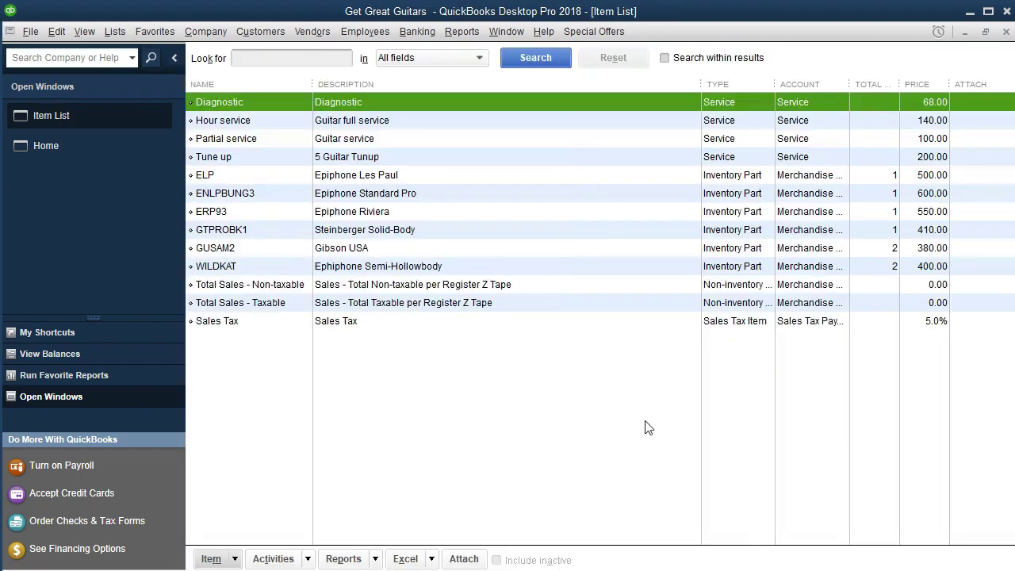
left_click(90, 152)
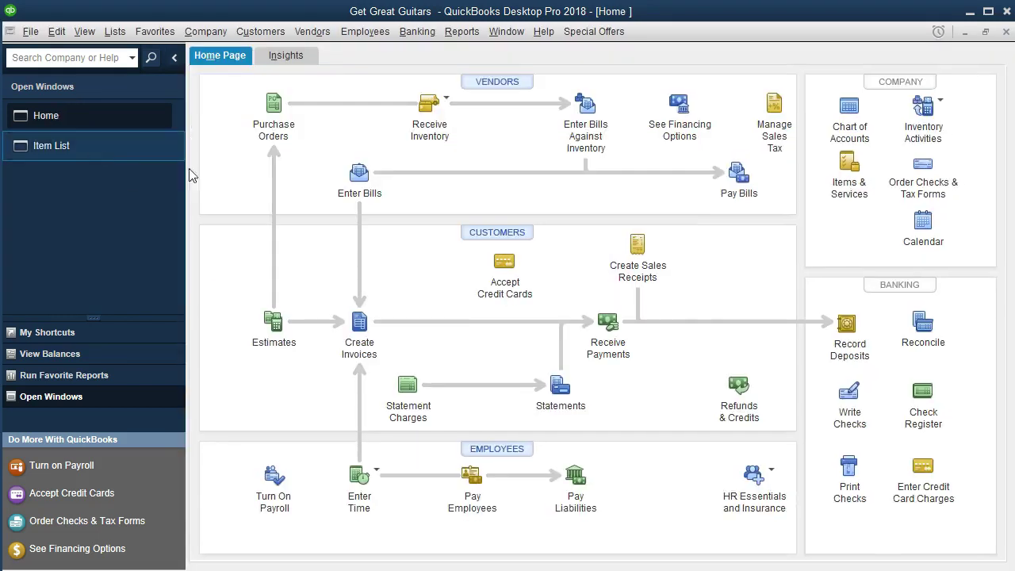
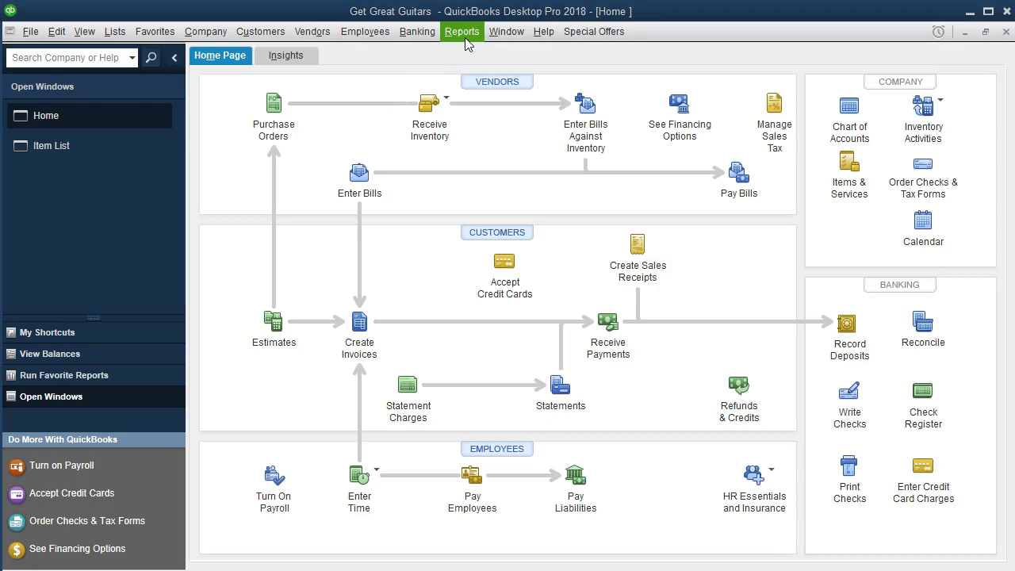
Step: Run the standard Balance Sheet report as of 12/31/2021
left_click(465, 37)
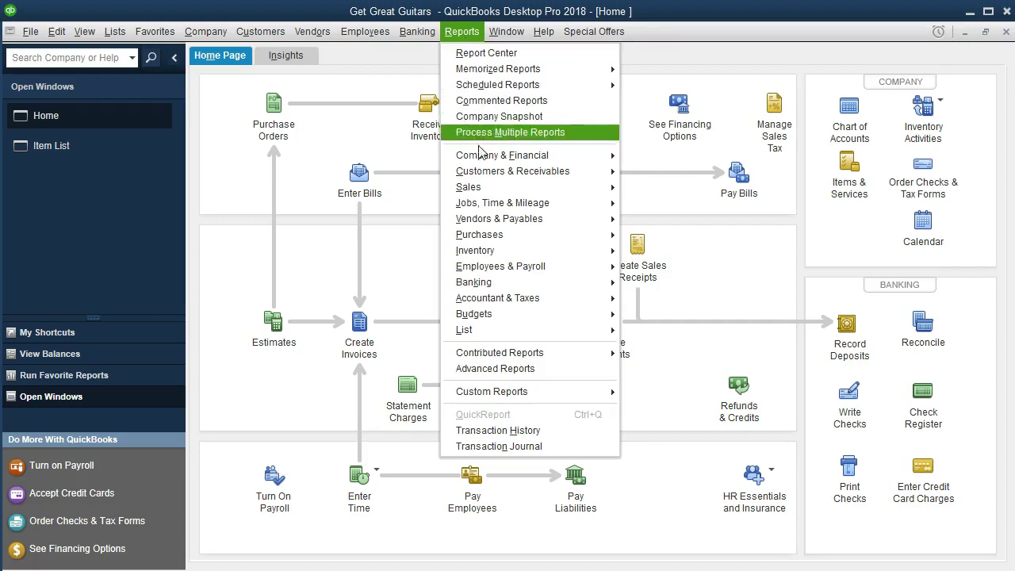
mouse_move(508, 157)
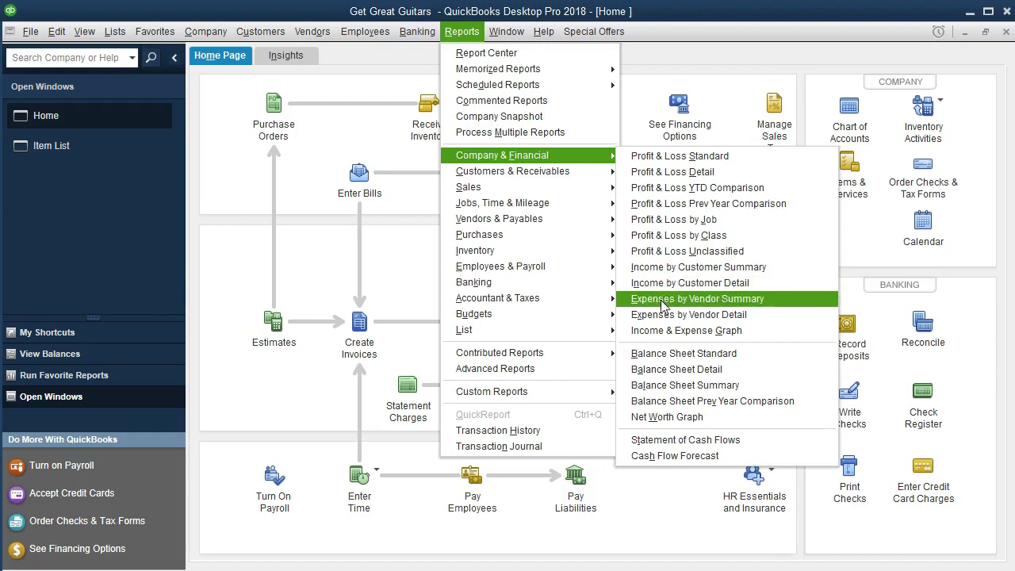
left_click(662, 355)
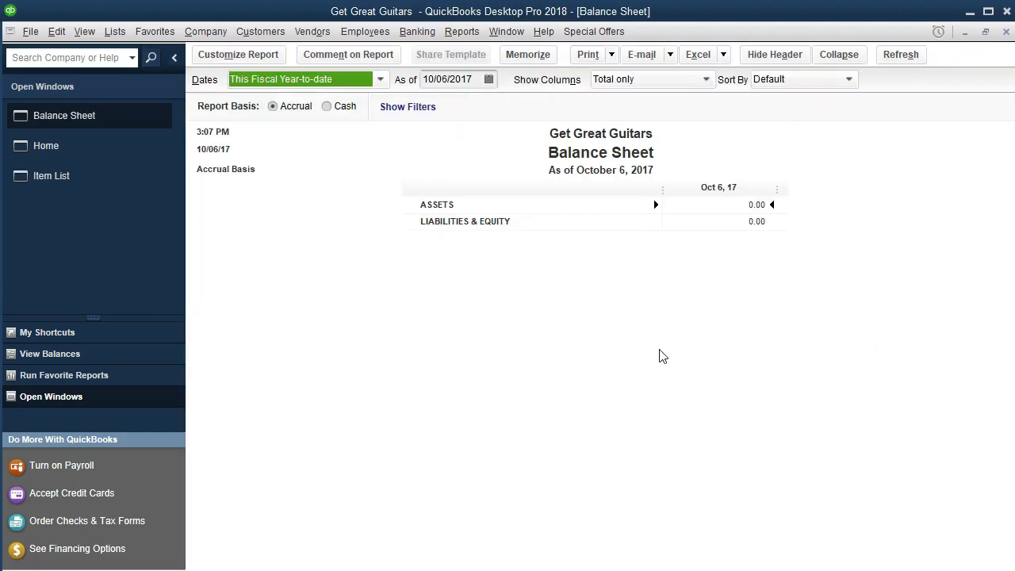
key("Tab")
type("123121")
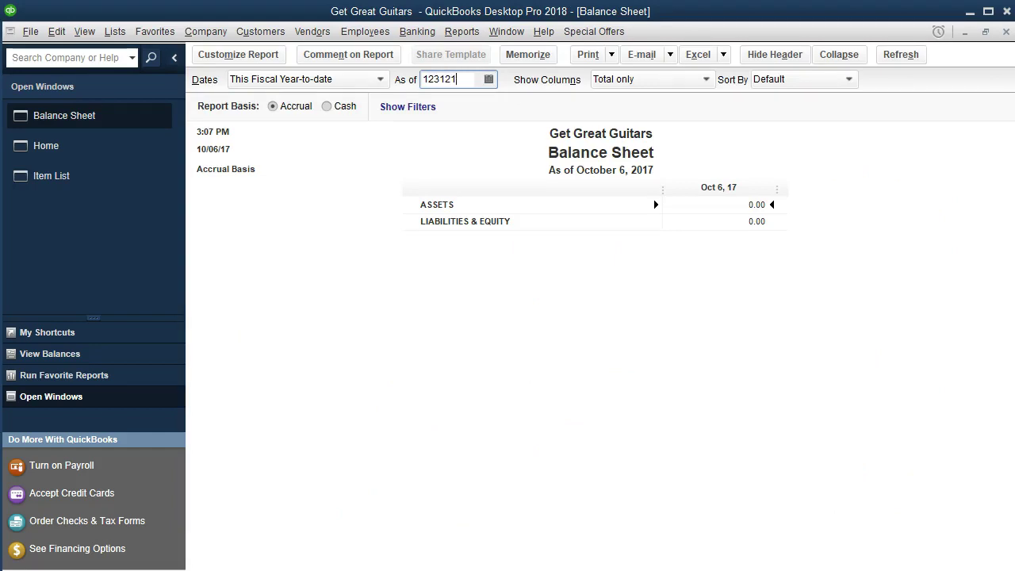
key("Tab")
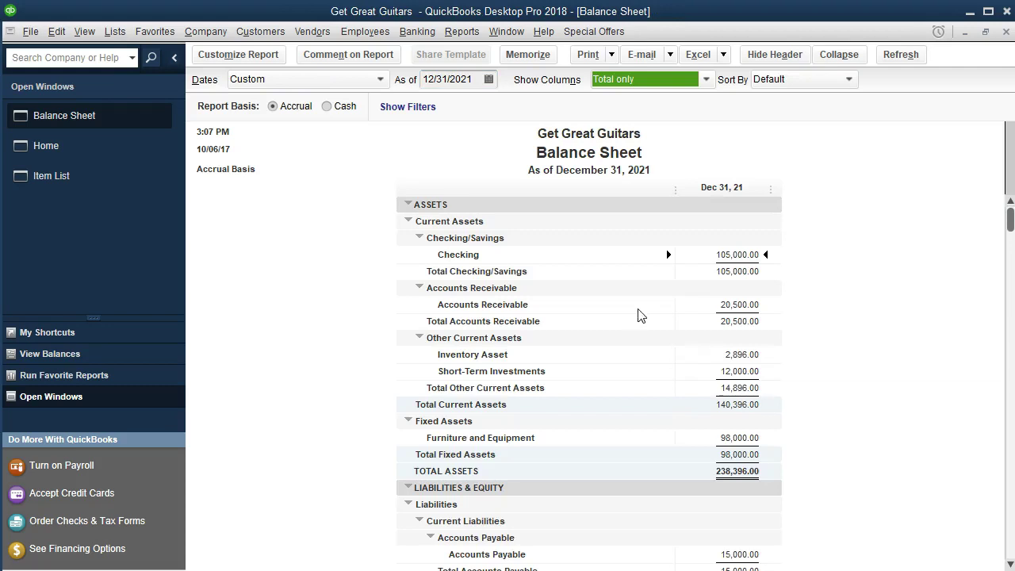
Step: Run the standard Profit & Loss report for 01/01/2021 through 12/31/2021
left_click(474, 36)
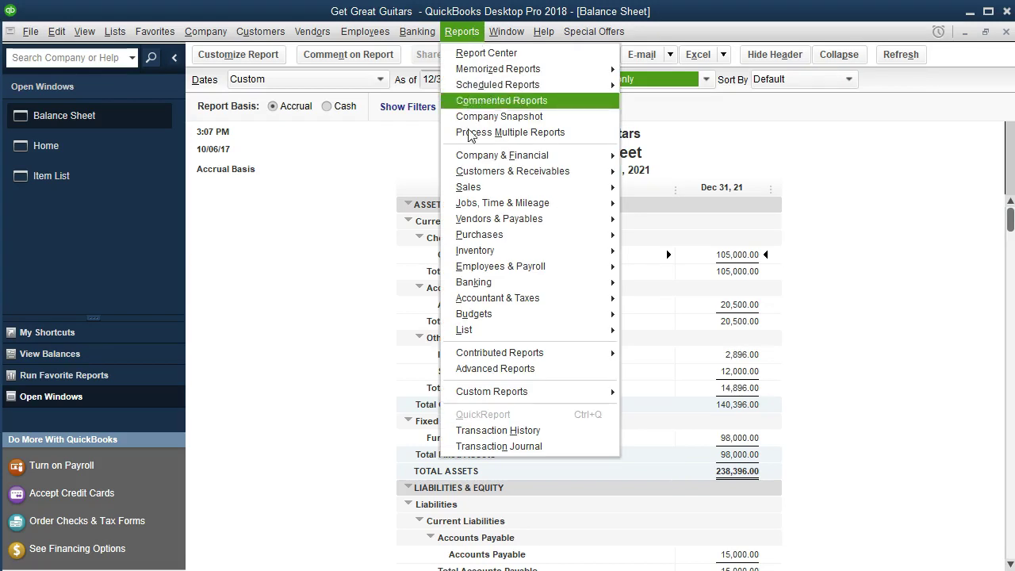
mouse_move(478, 158)
left_click(634, 155)
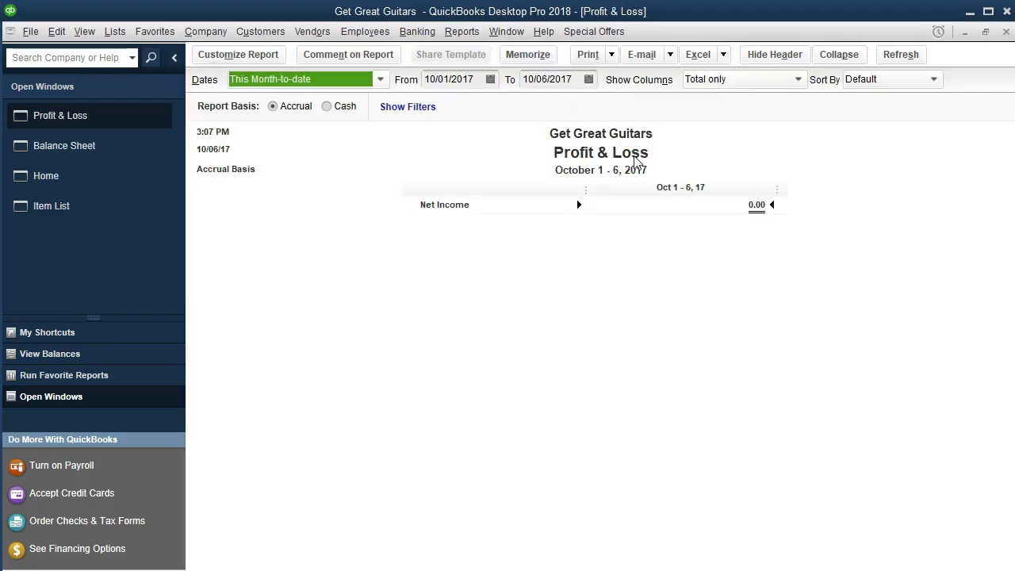
key("Tab")
type("01")
type("/01/2021")
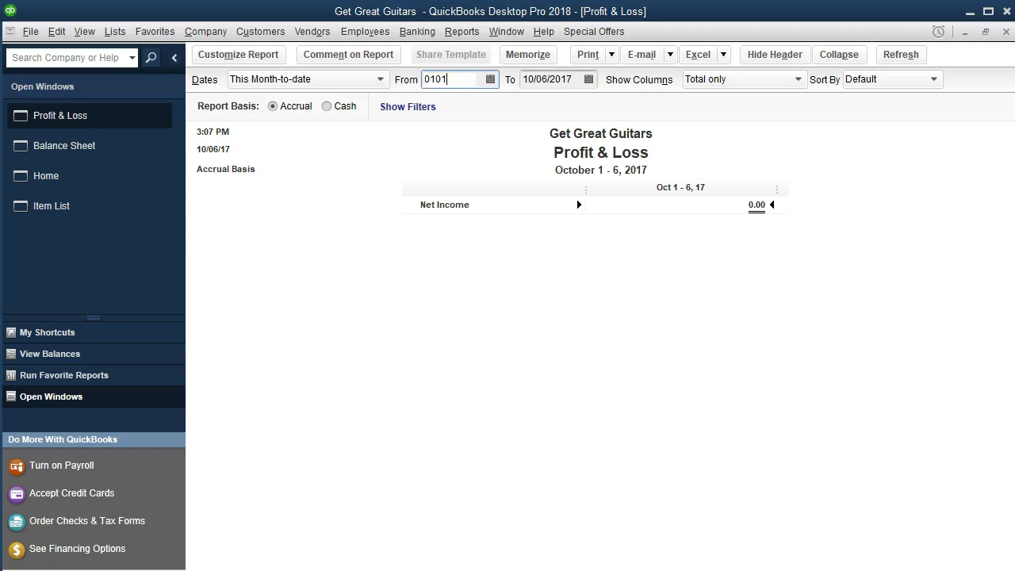
key("Tab")
type("12/31/2021")
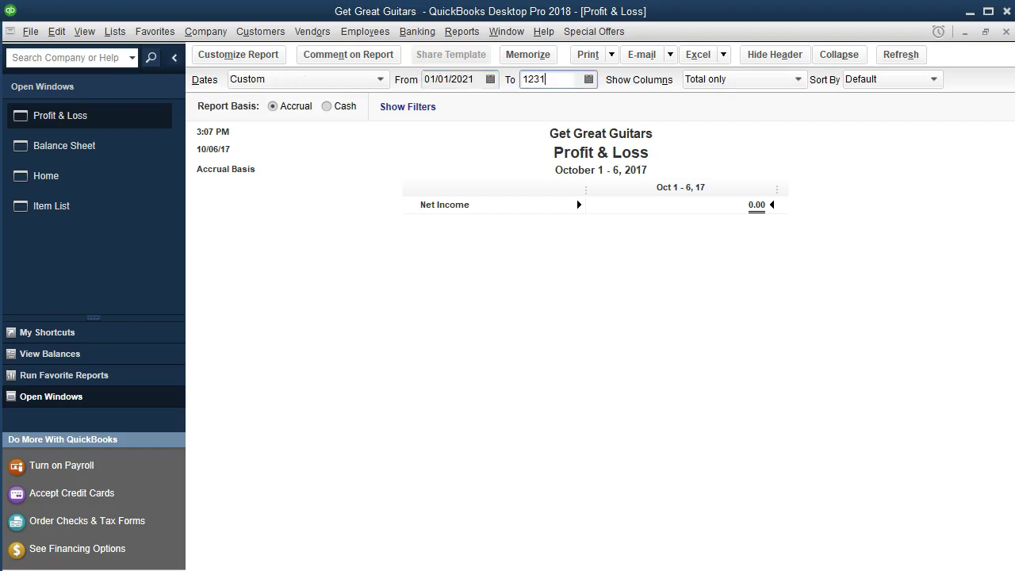
key("Tab")
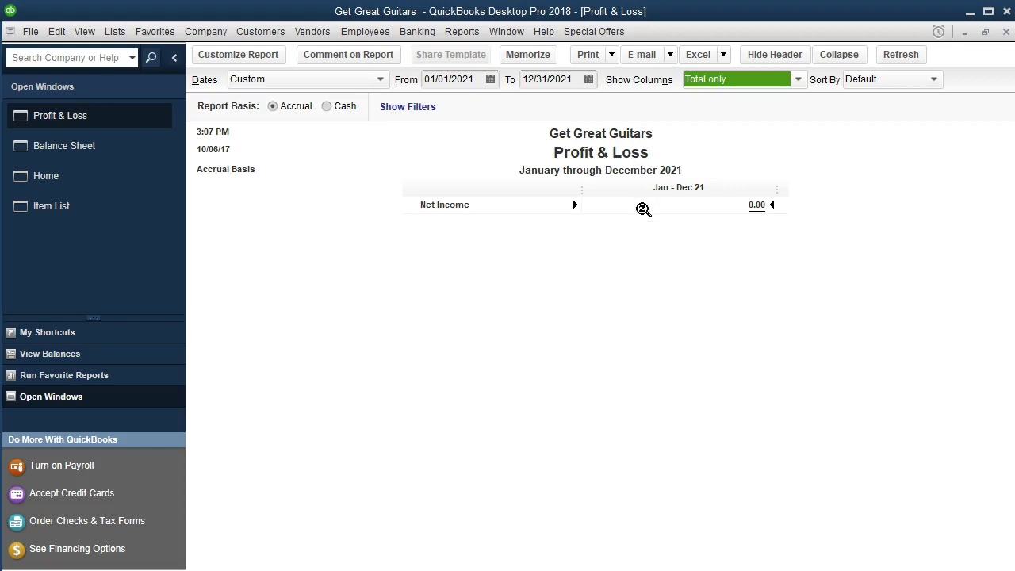
left_click(573, 277)
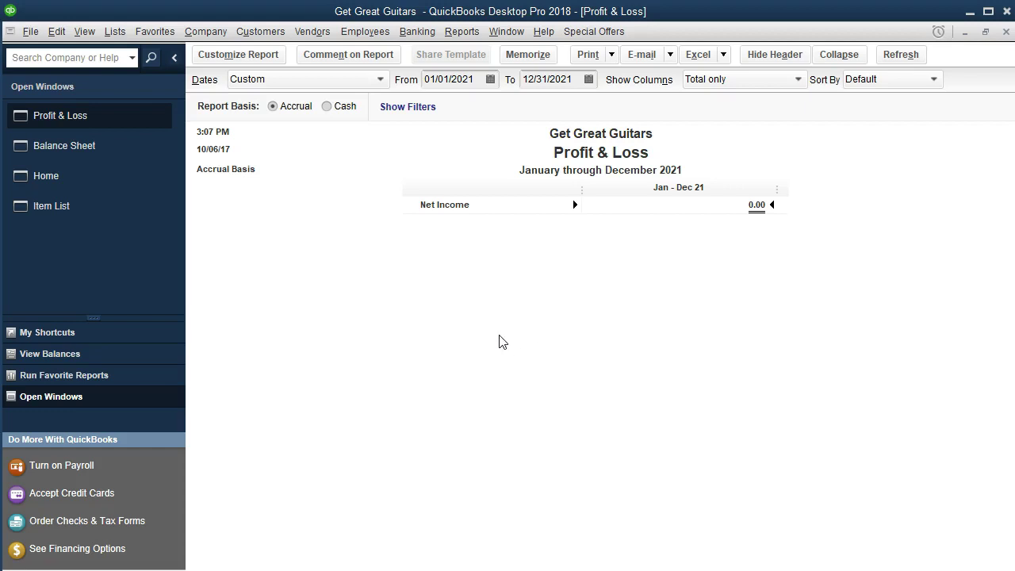
Step: Return to the open Balance Sheet report and examine its asset, liability and equity balances
left_click(92, 147)
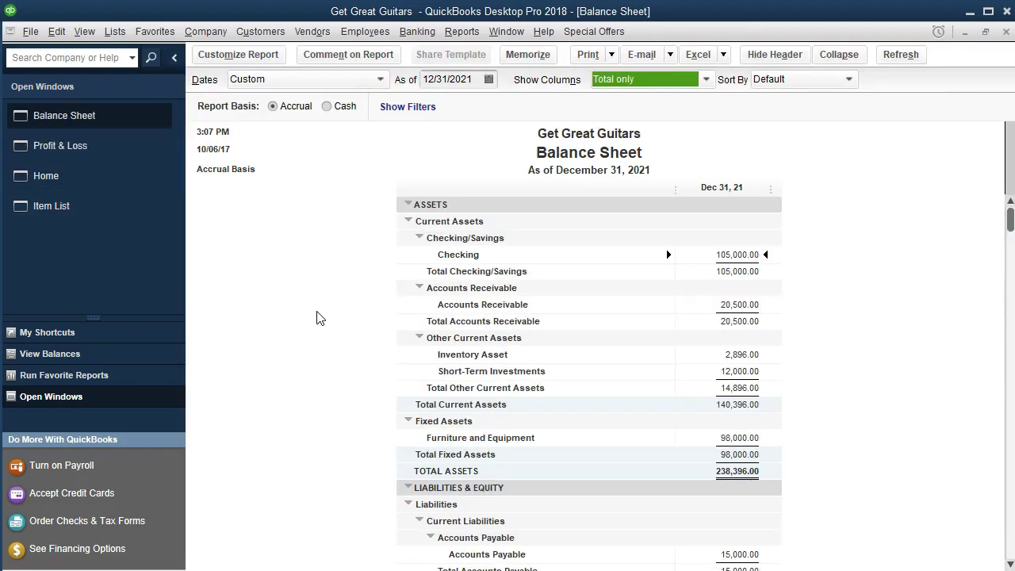
scroll(317, 362, "down", 1)
scroll(313, 362, "down", 1)
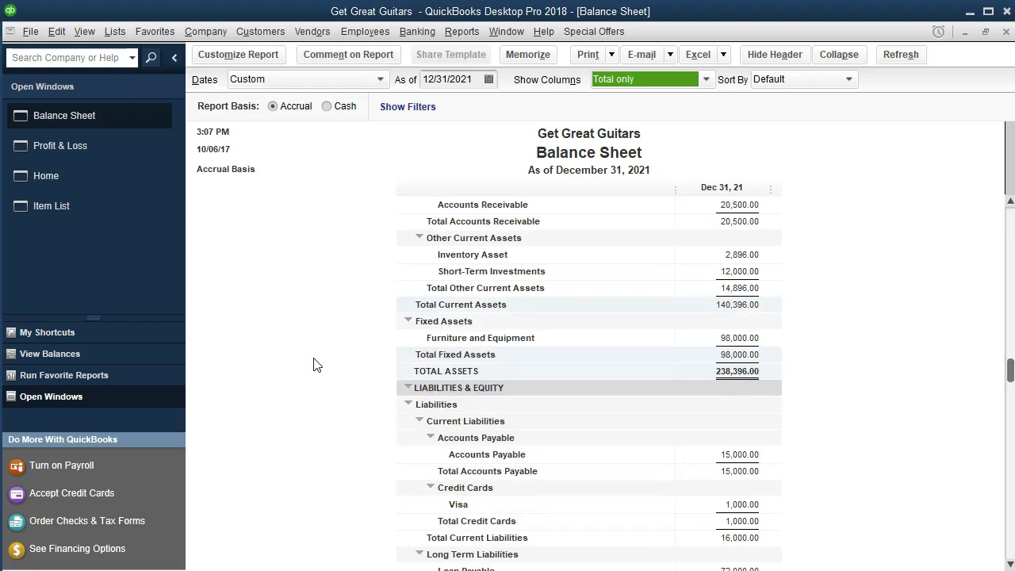
scroll(314, 363, "up", 2)
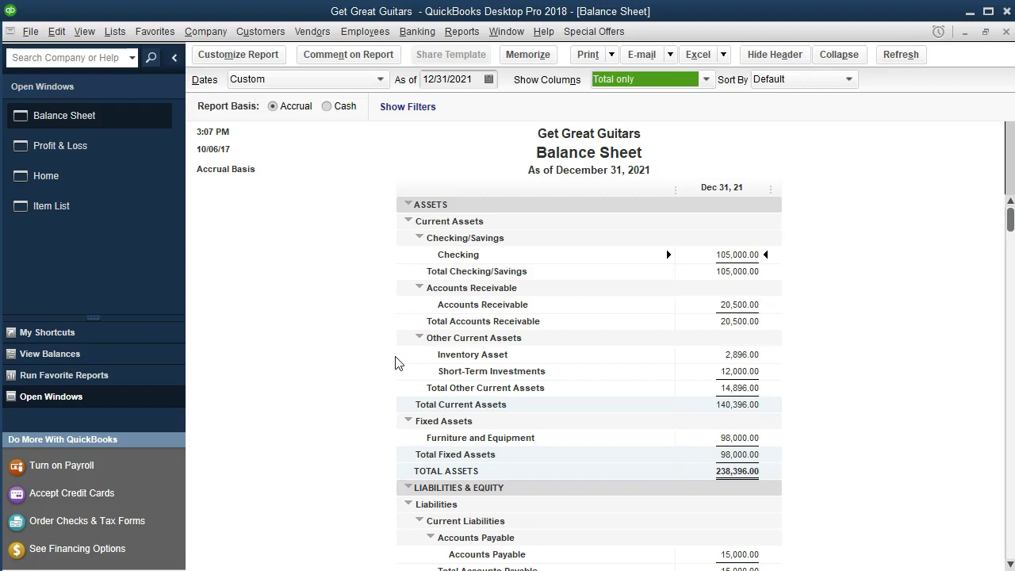
scroll(397, 362, "down", 3)
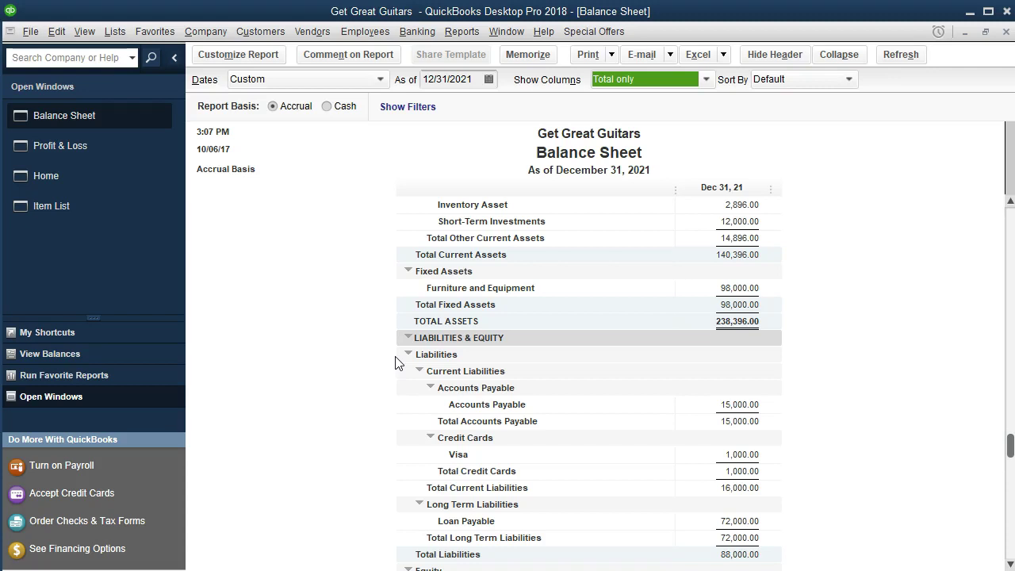
scroll(396, 363, "down", 1)
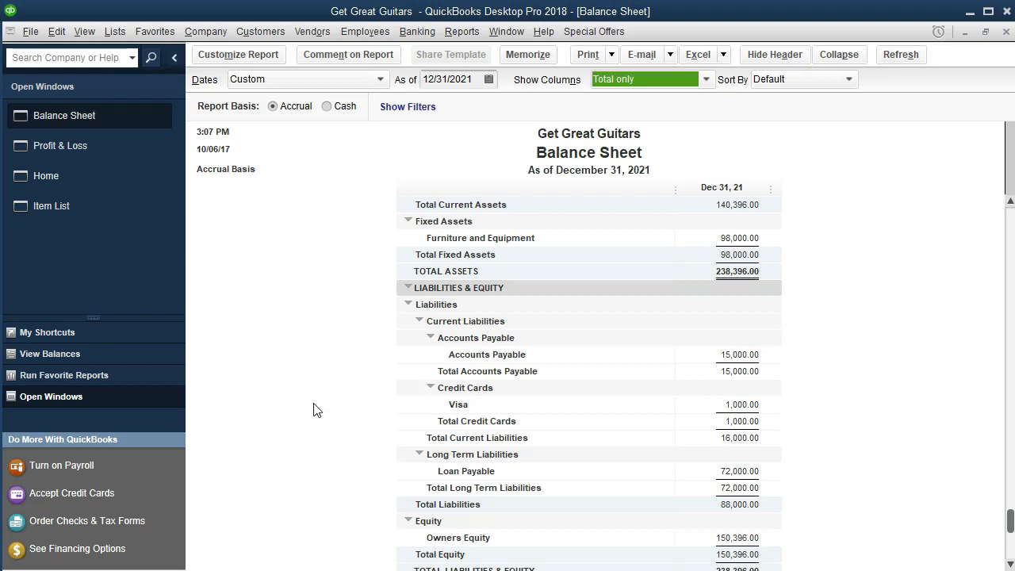
Step: Start a new purchase order from the home page, quick-add Gibson as its vendor, and proceed to the first item line
left_click(95, 174)
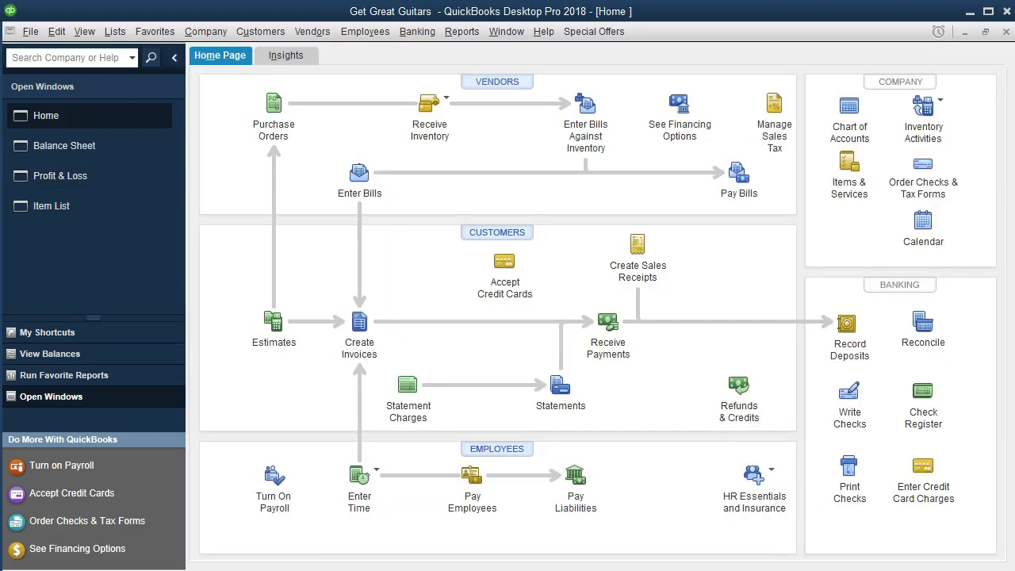
left_click(272, 111)
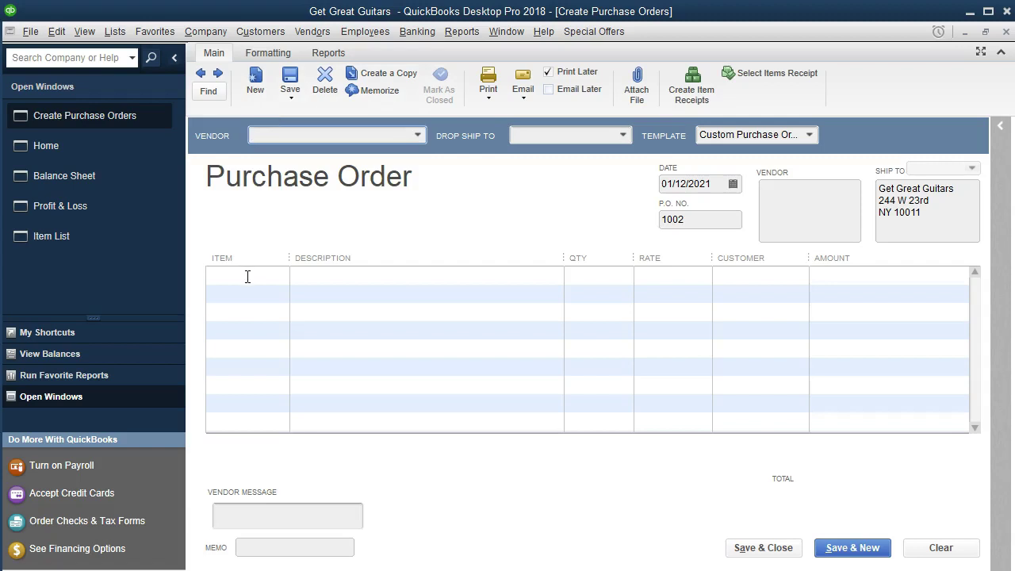
type("Gibson")
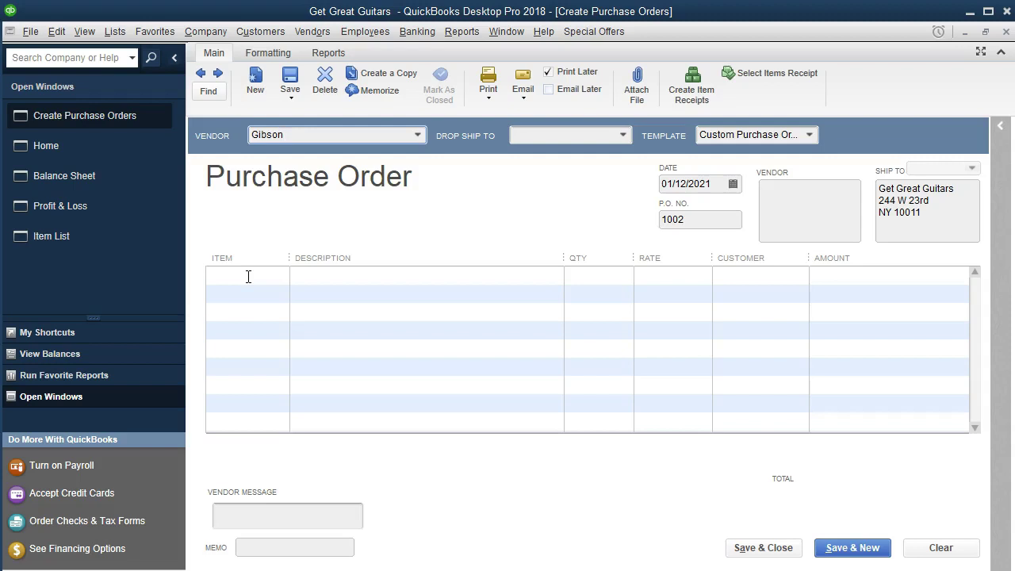
left_click(248, 276)
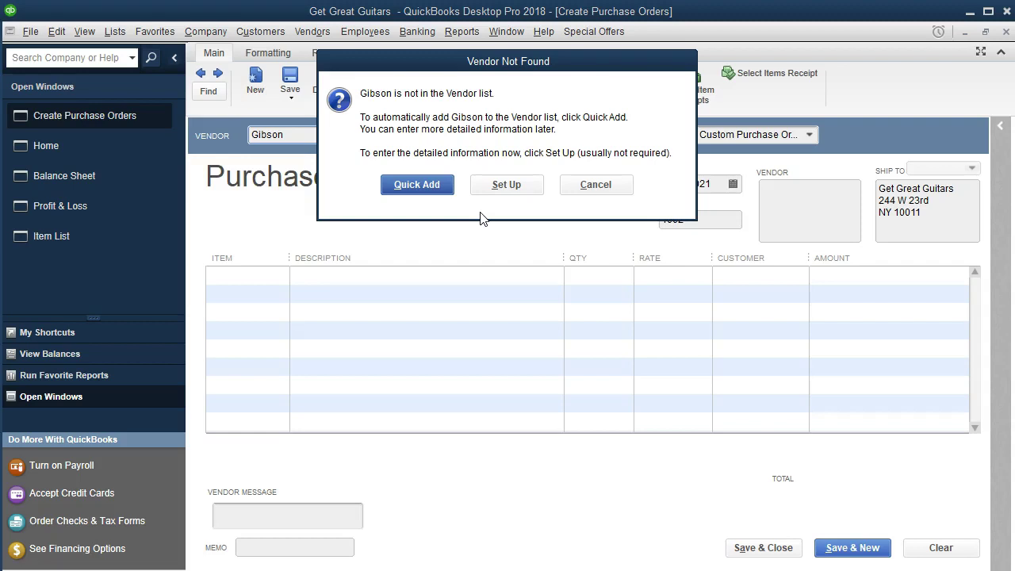
left_click(417, 186)
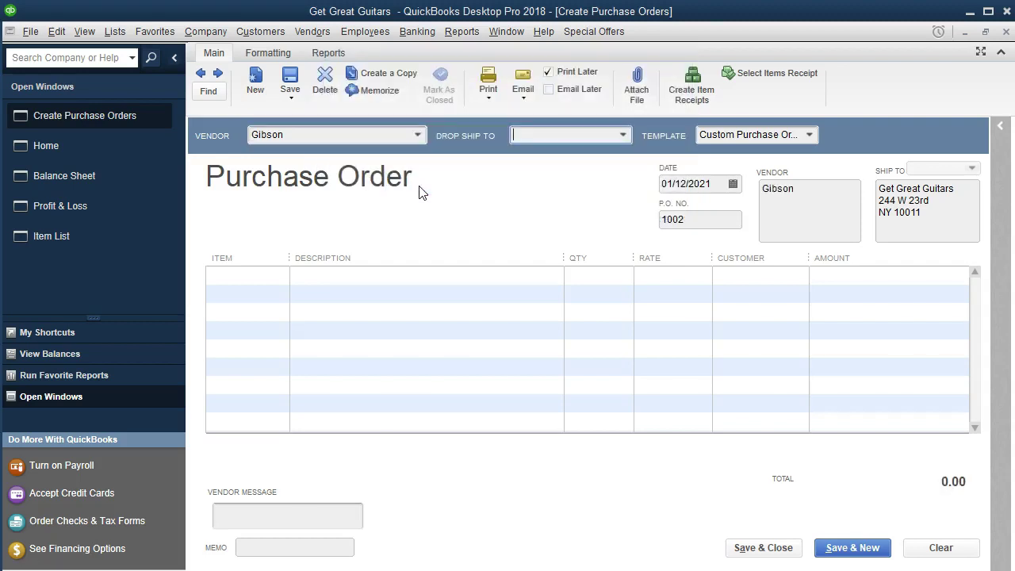
key("Tab")
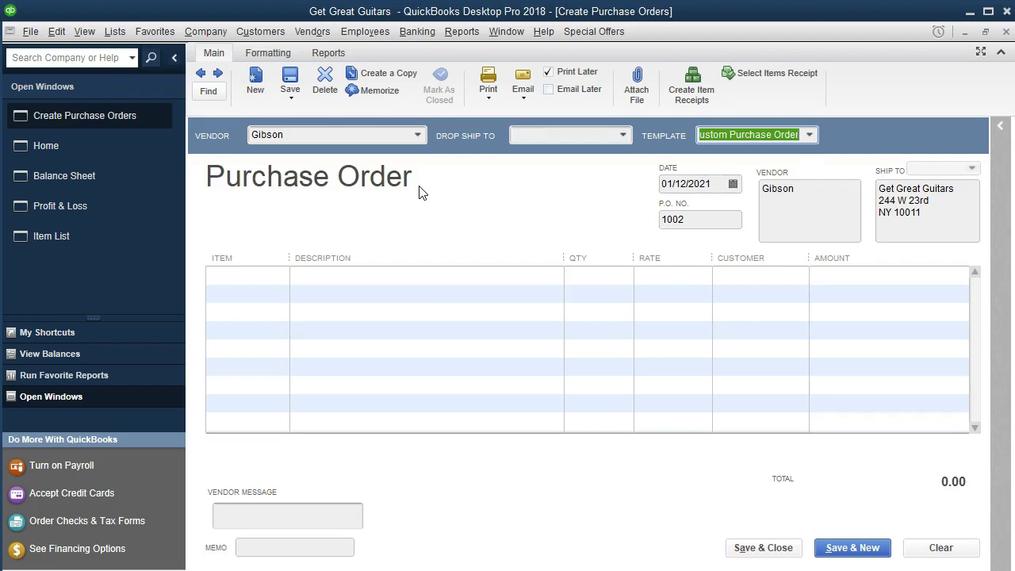
key("Tab")
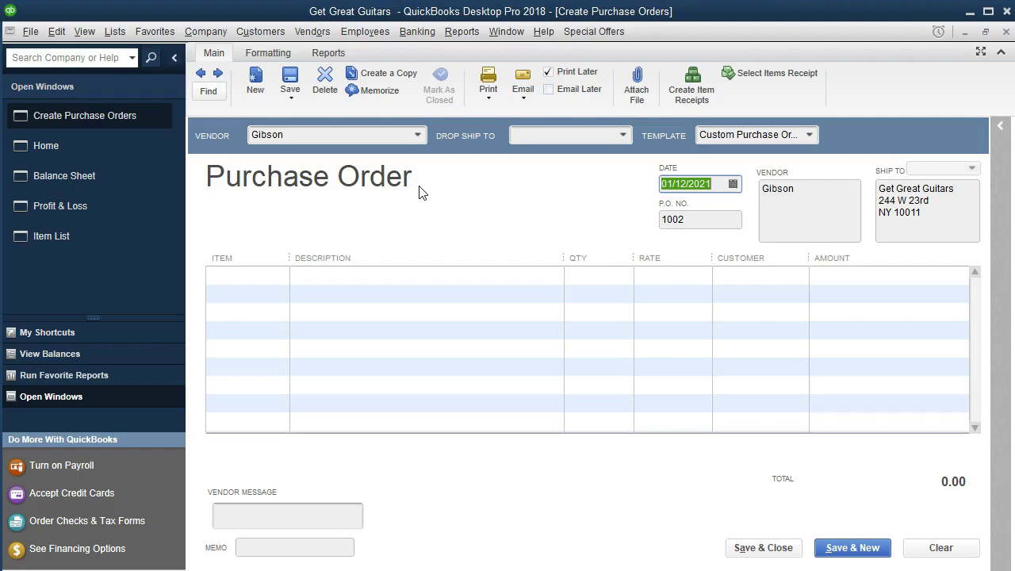
key("Tab")
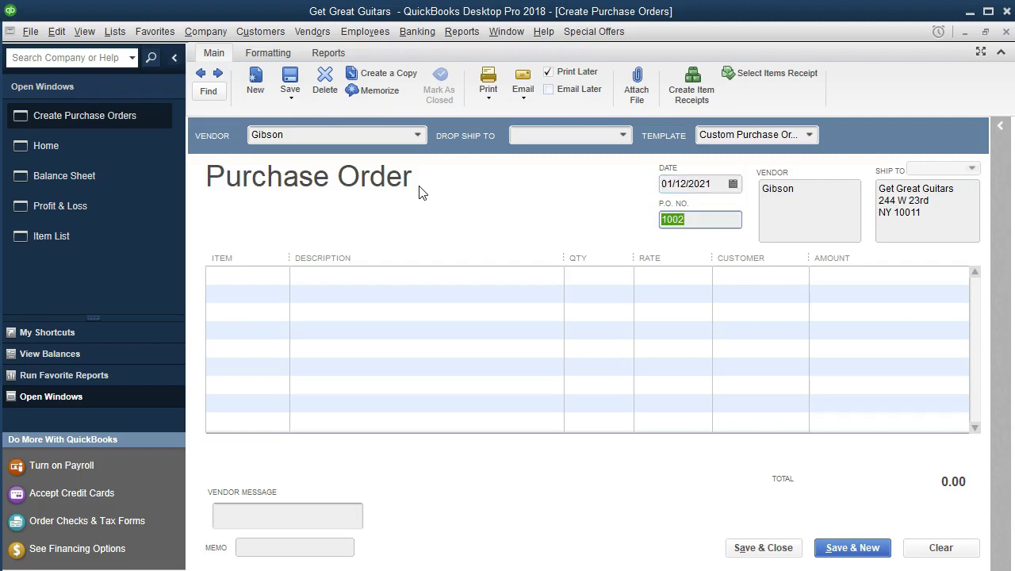
key("Tab")
key("Tab")
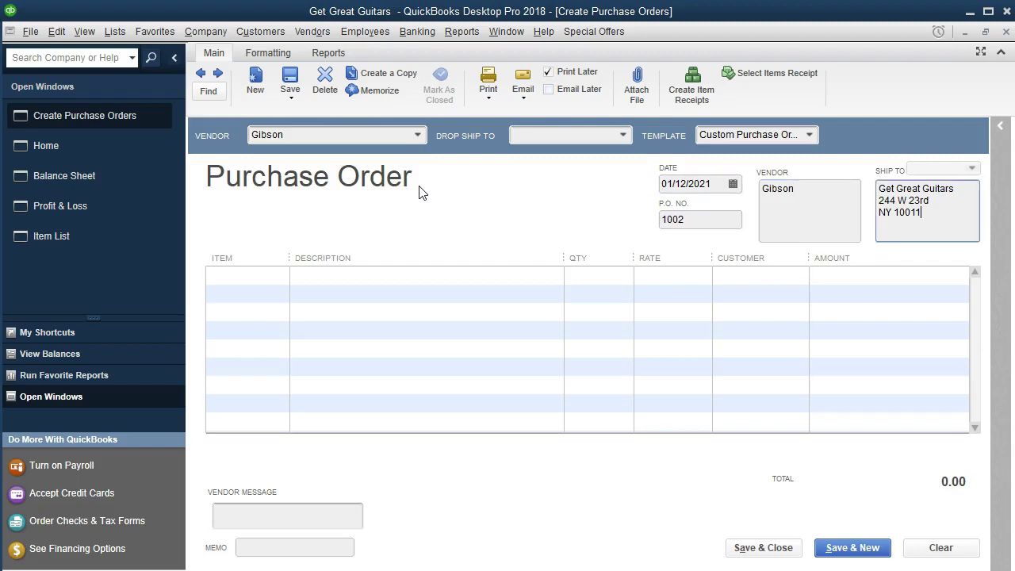
key("Tab")
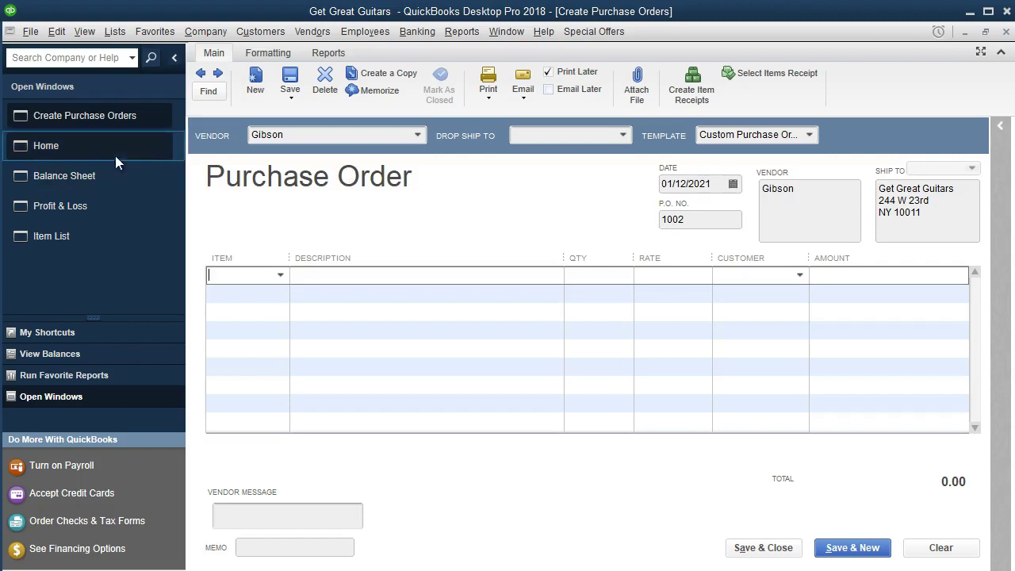
Step: Check the existing items and the available item commands in the Item List, and return to the purchase order
left_click(58, 237)
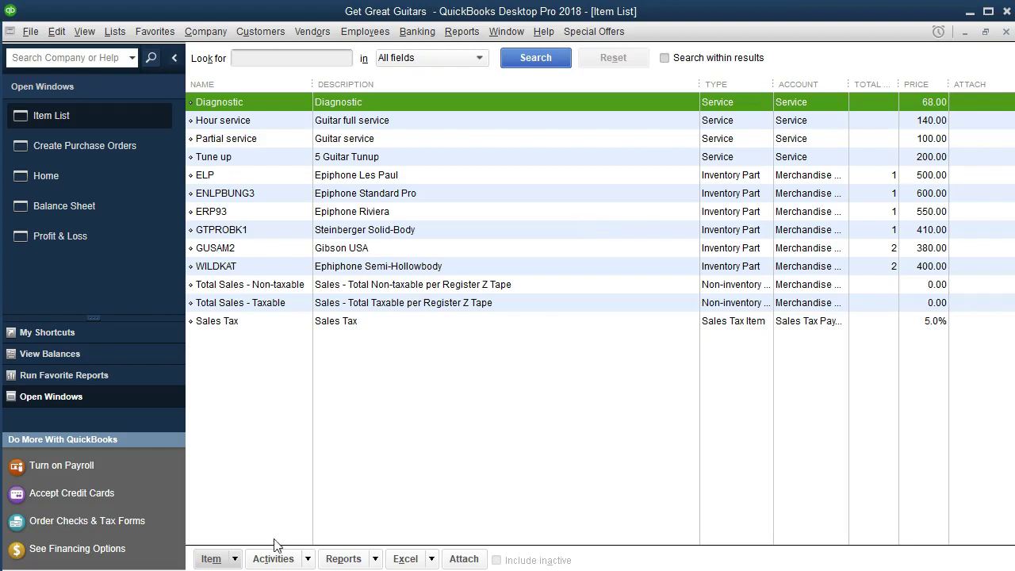
left_click(233, 559)
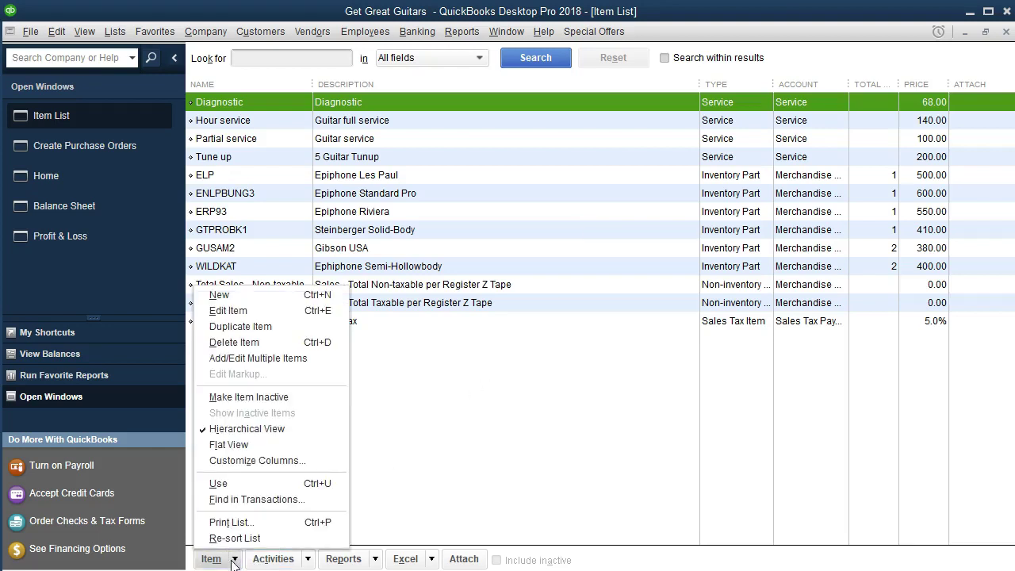
left_click(457, 449)
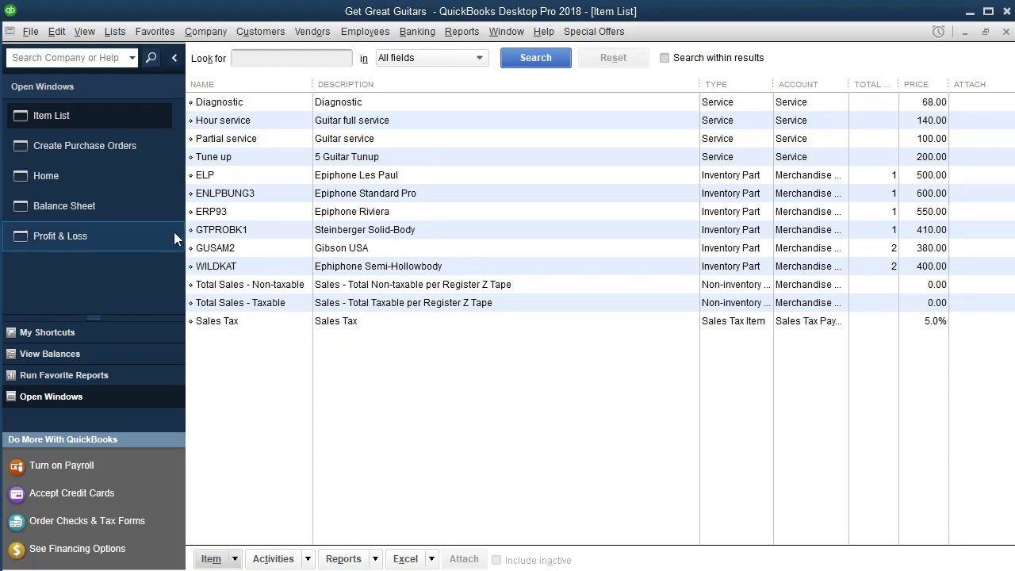
left_click(139, 156)
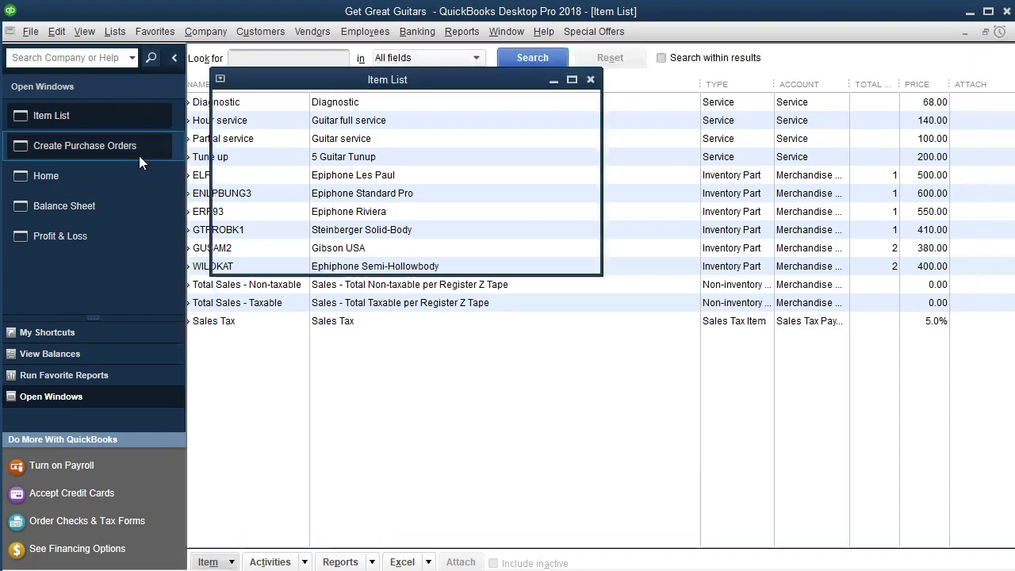
Step: Begin a new inventory part named GSB from the first purchase order line and describe it as Gibson SG
type("GSB")
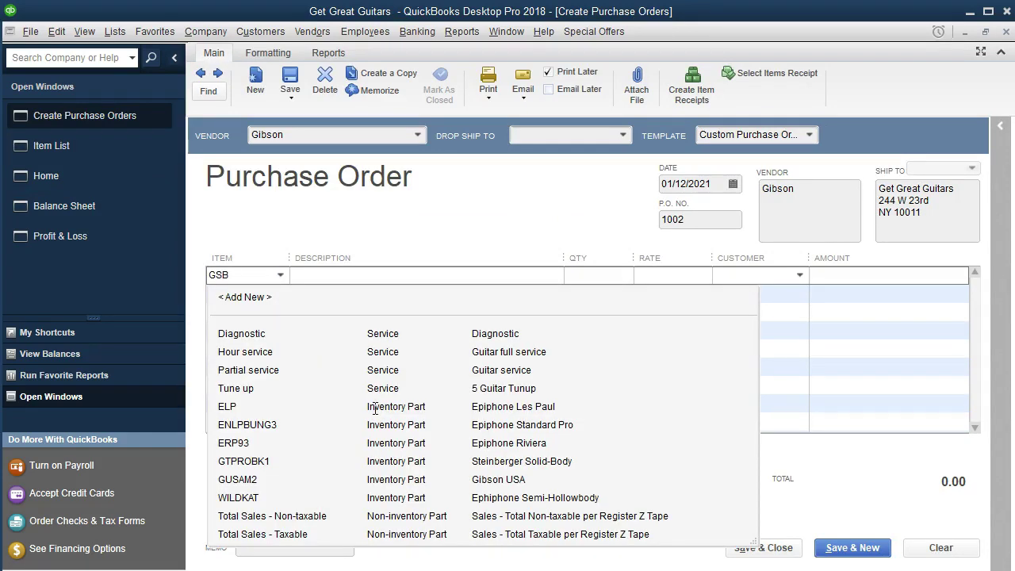
key("Tab")
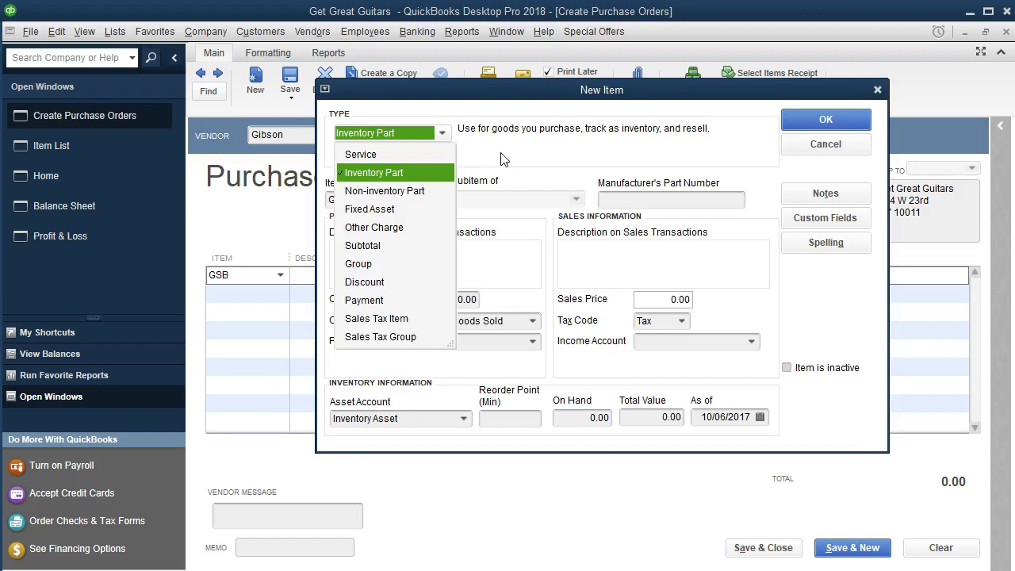
key("Tab")
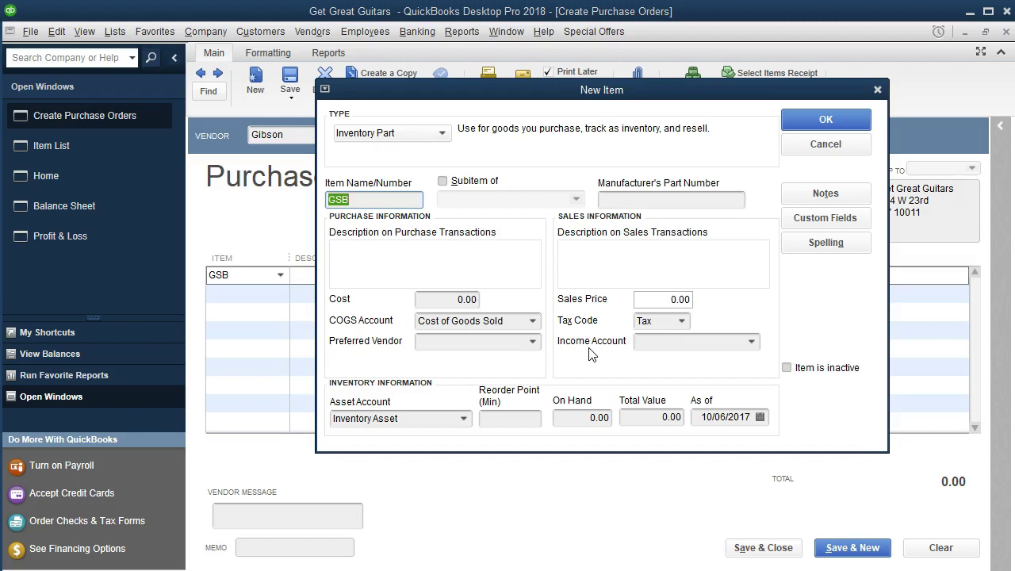
key("Tab")
key("Tab")
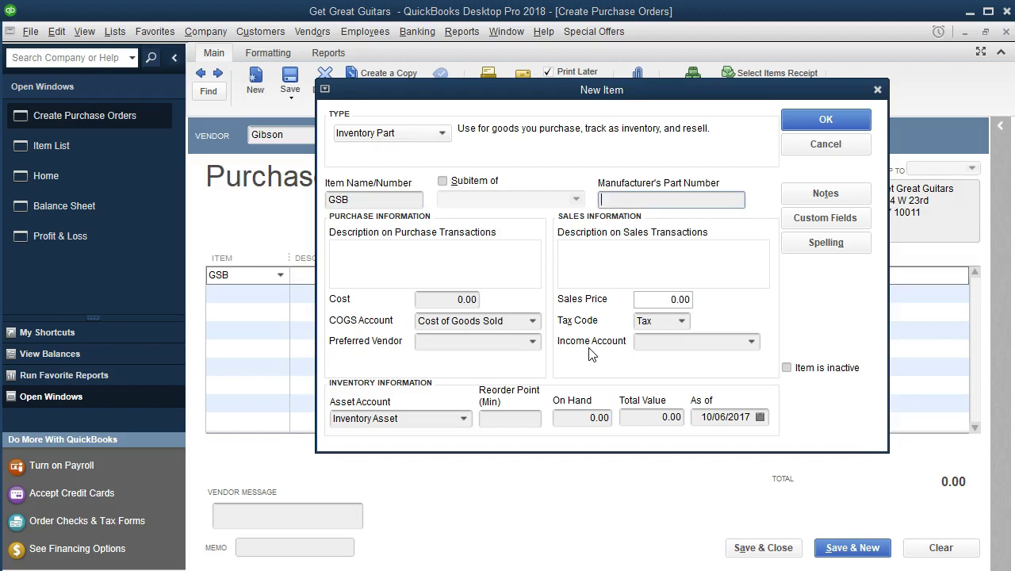
key("Tab")
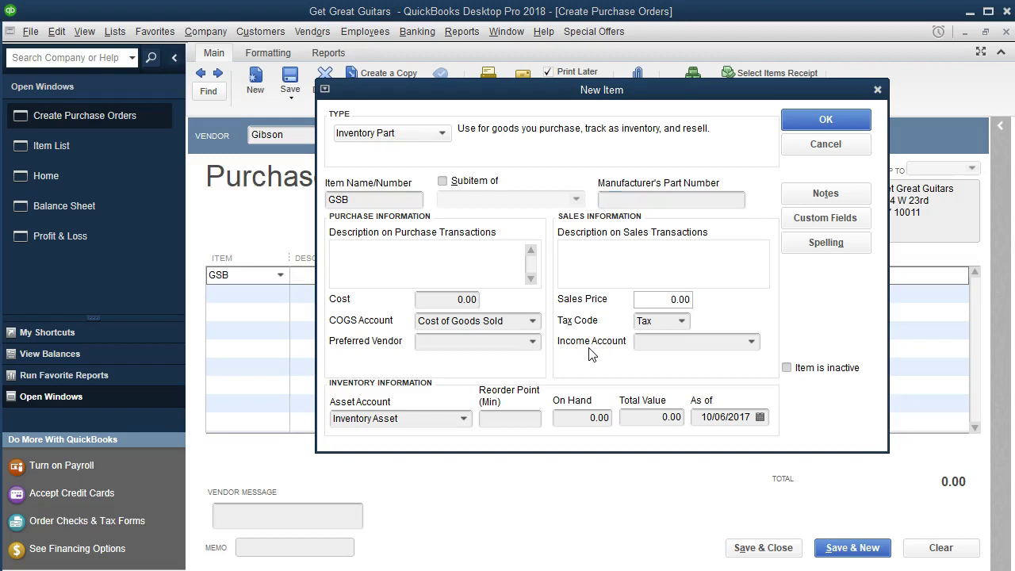
type("Gibson SG")
key("Tab")
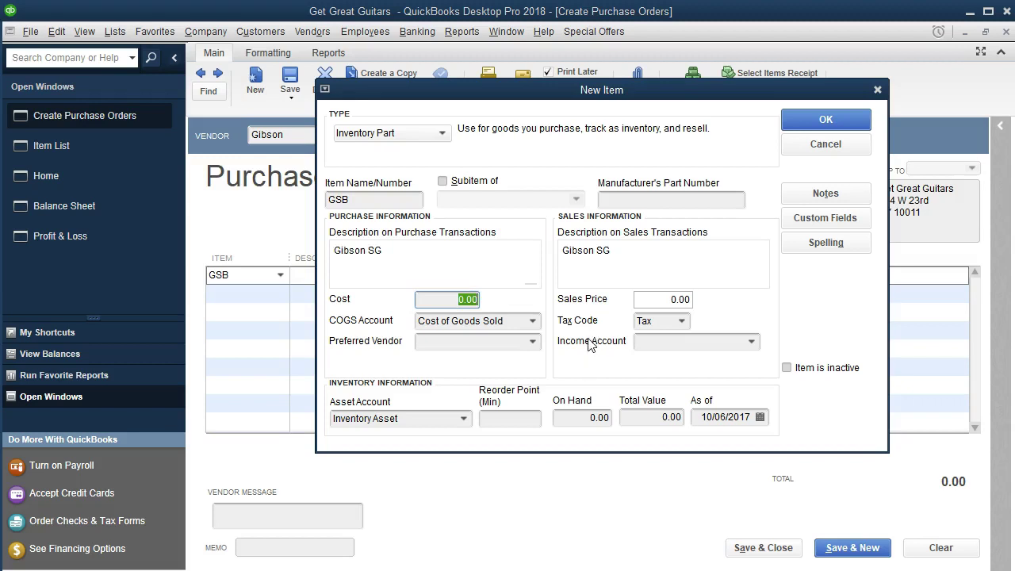
Step: Set the GSB item's cost to 598.00, its sales price to 777.40 and its preferred vendor to Gibson
type("598")
left_click(647, 298)
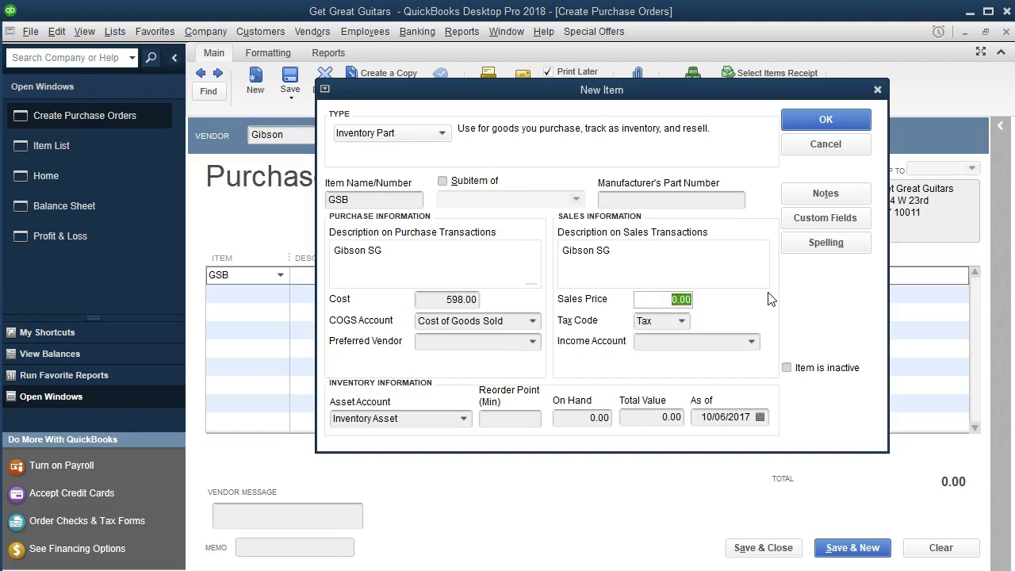
type("777.40")
key("Tab")
key("Tab")
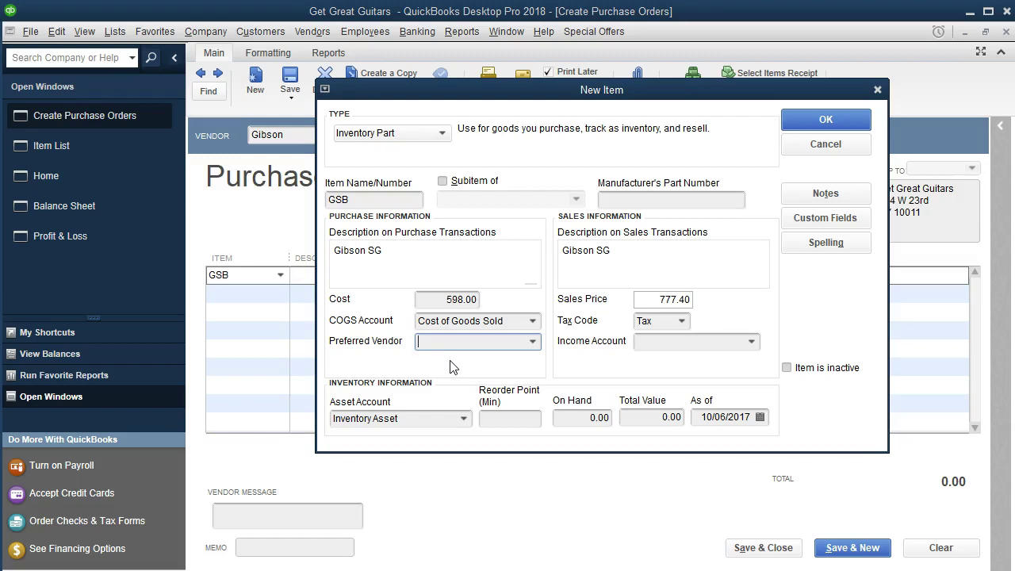
type("Gibson")
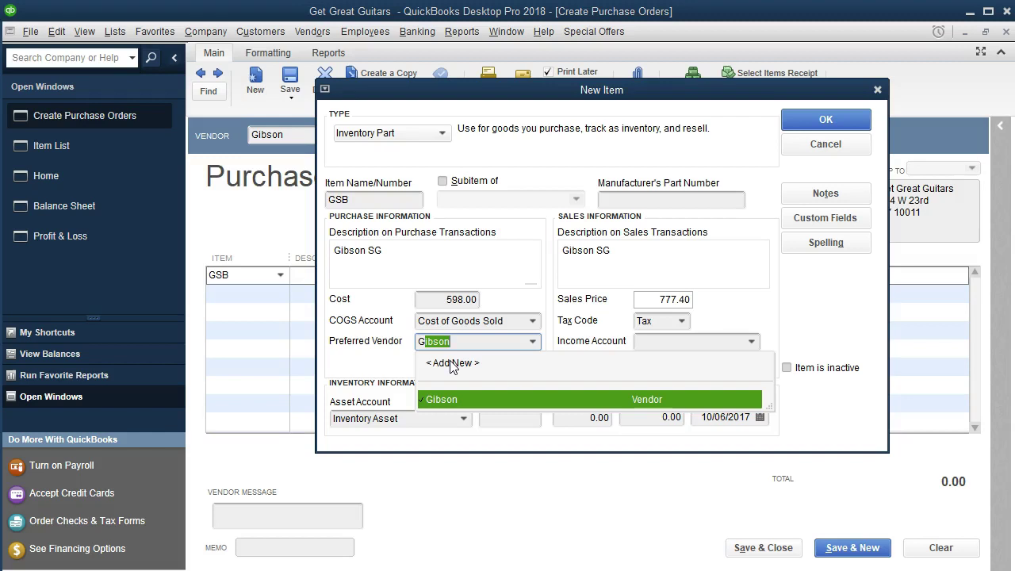
key("Tab")
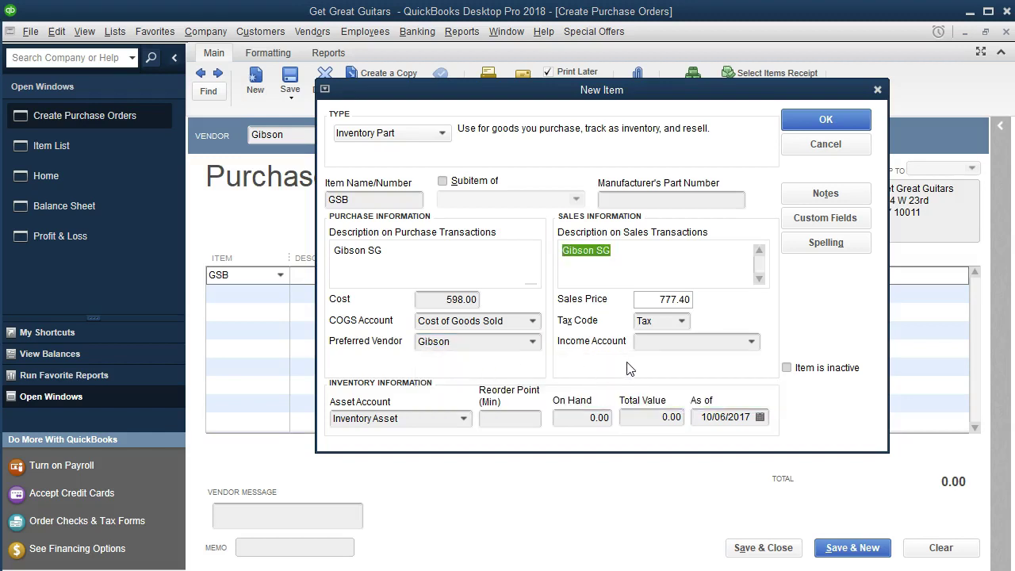
Step: Assign the GSB item's income account to Merchandise Sales and save the new item into the purchase order line
left_click(667, 341)
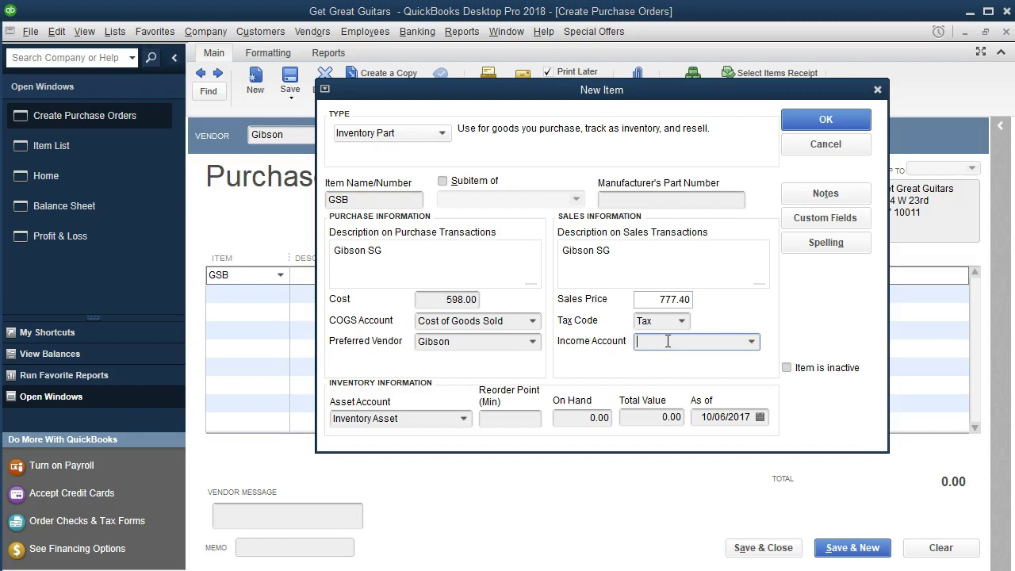
type("M")
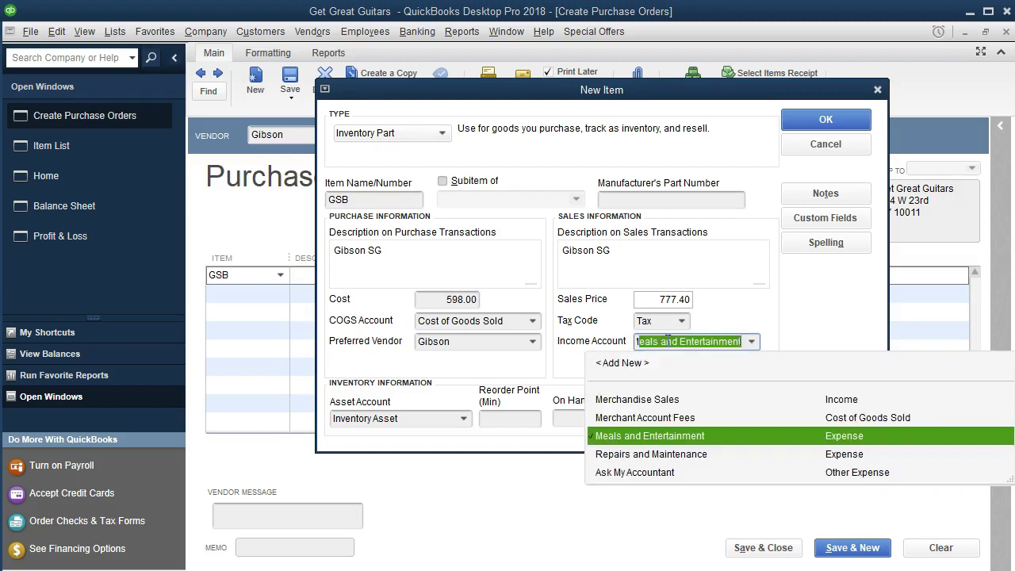
type("e")
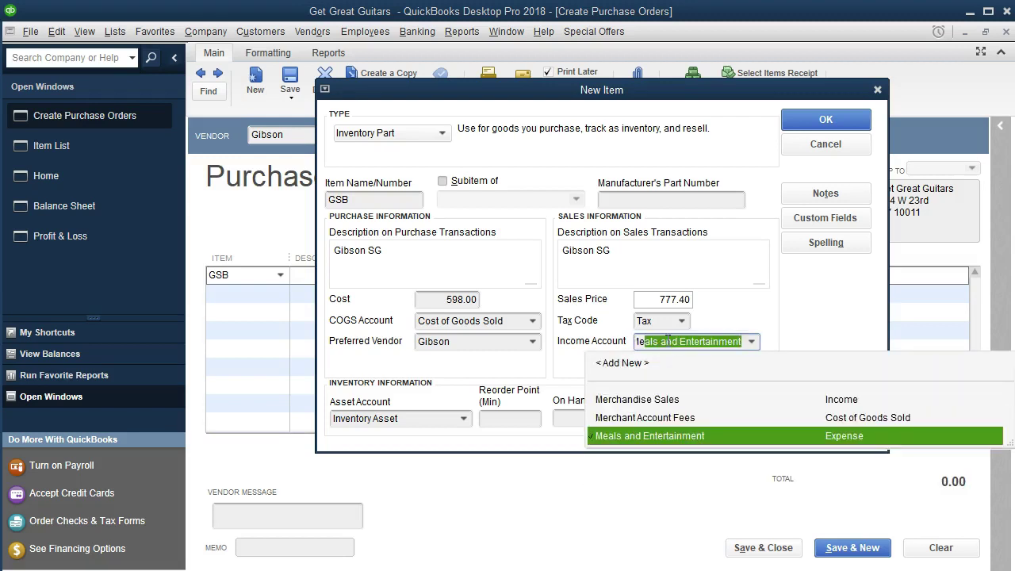
key("Up")
key("Up")
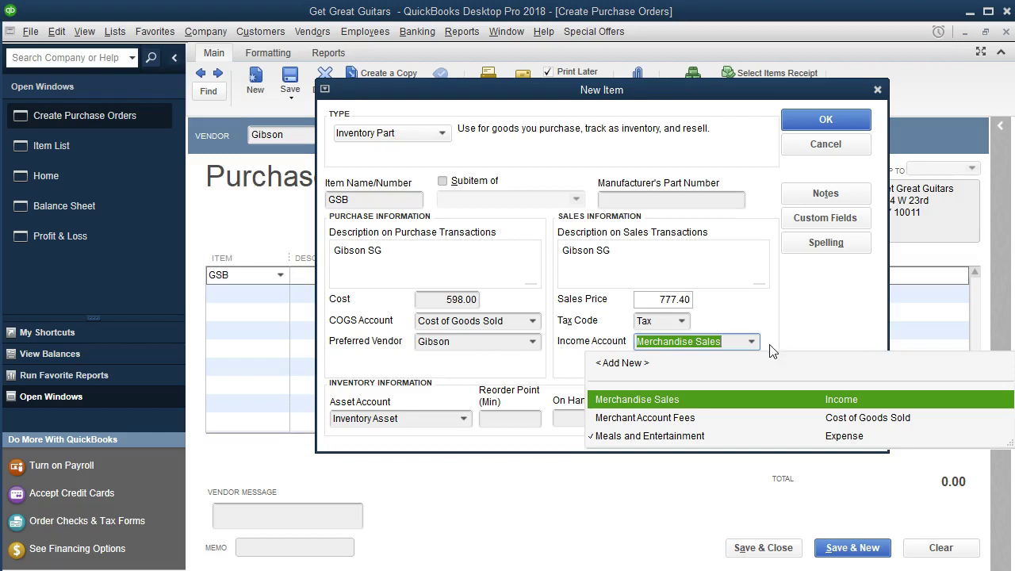
left_click(695, 407)
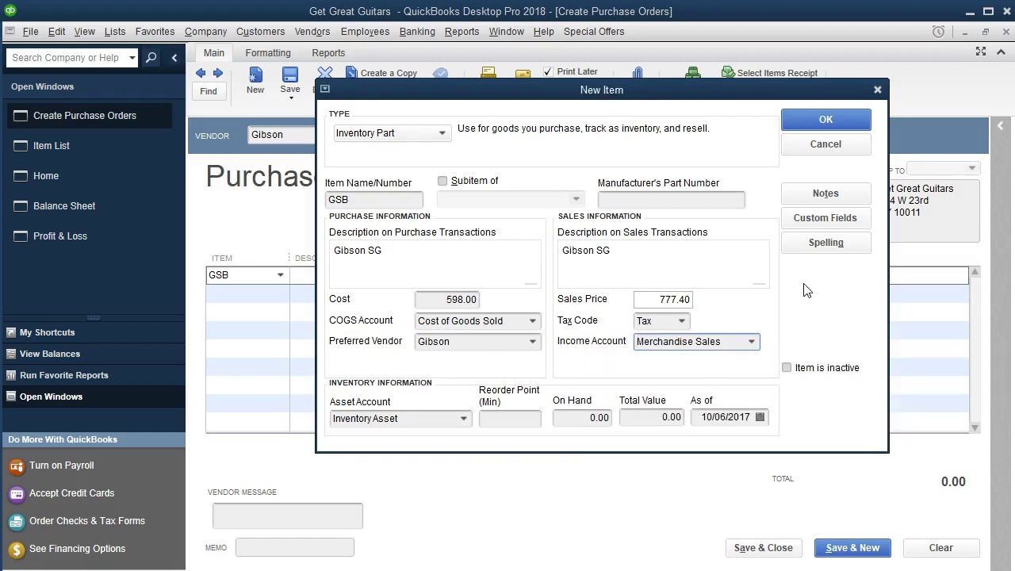
left_click(859, 120)
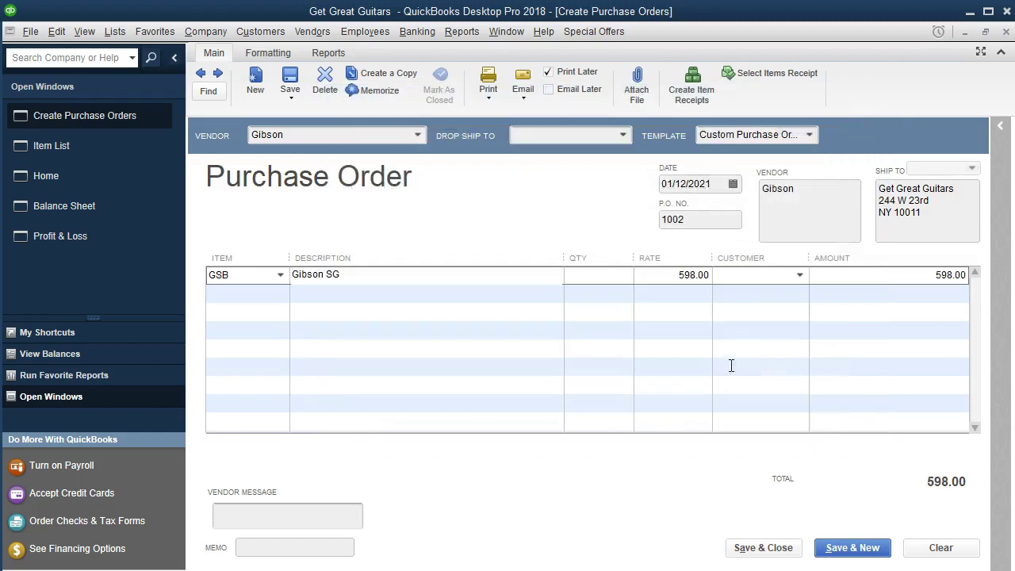
Step: Set the GSB line's quantity to 1 and quick-add Music Stuff Store as its customer
key("Tab")
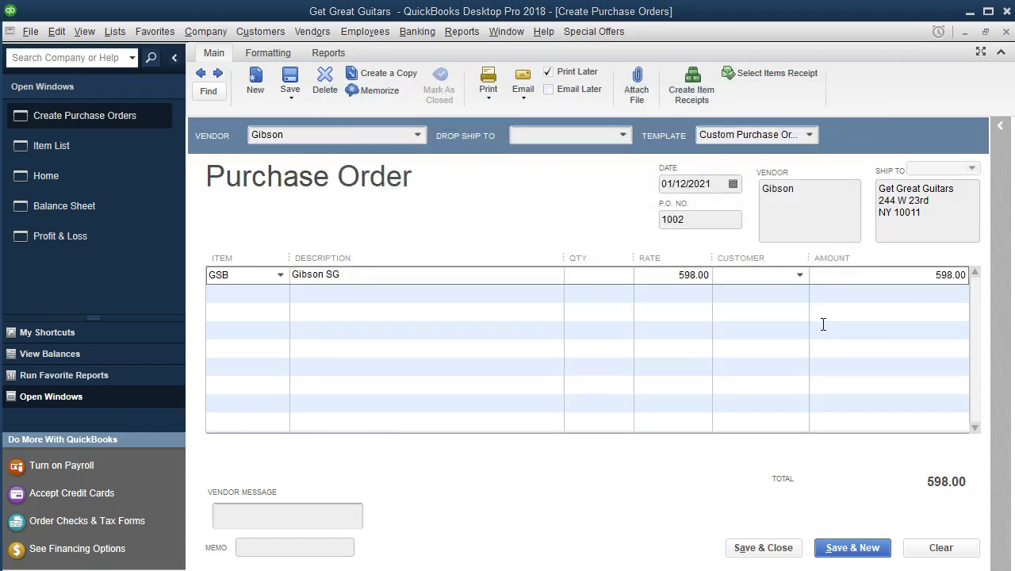
type("1")
key("Tab")
key("Tab")
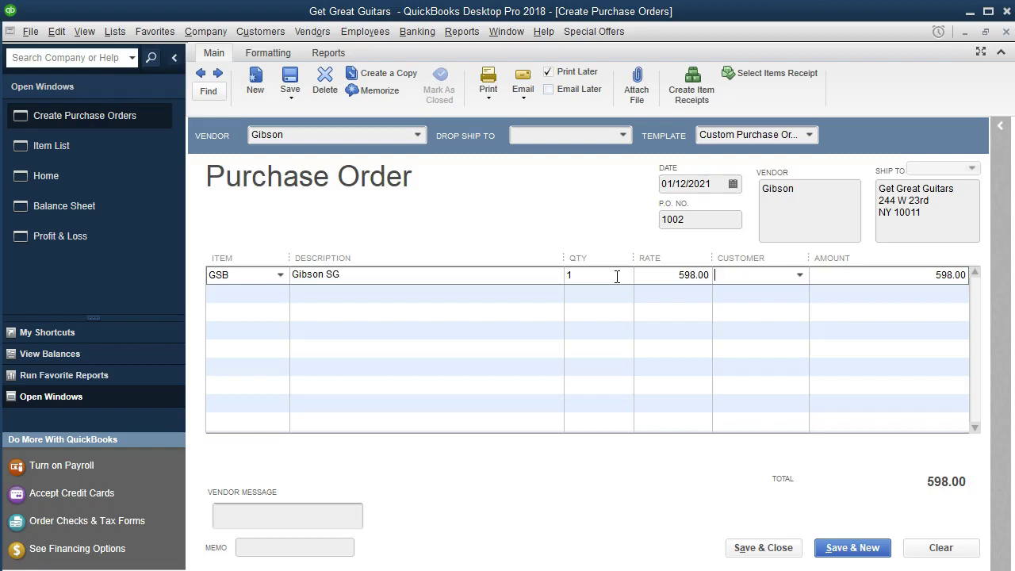
type("Music")
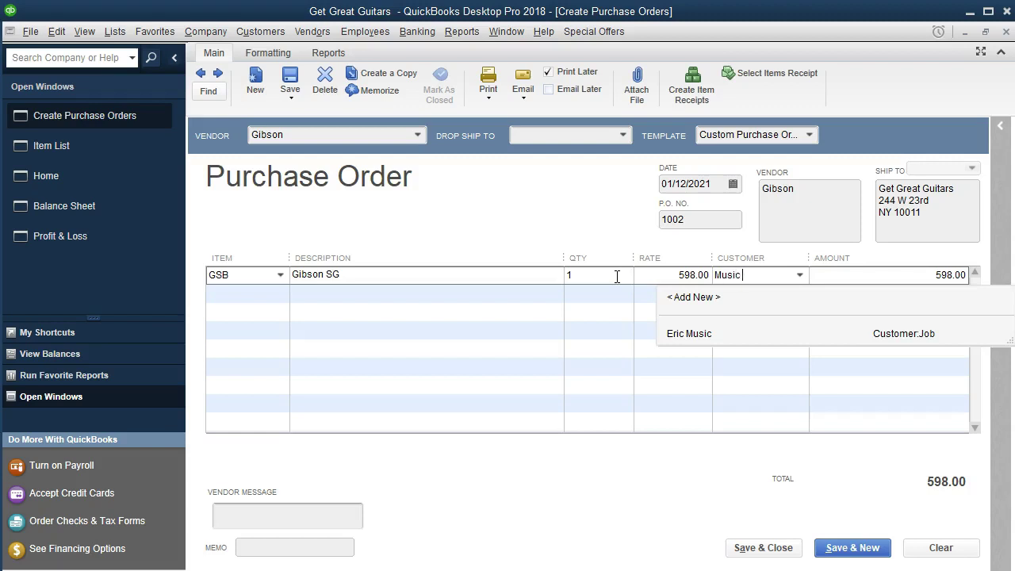
type(" Stuff Stor")
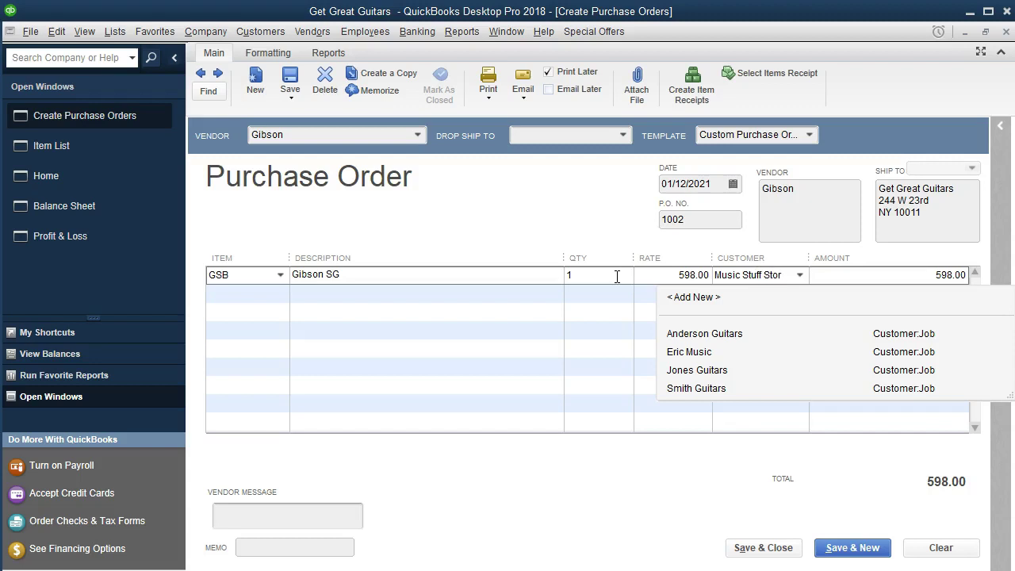
type("e")
left_click(617, 276)
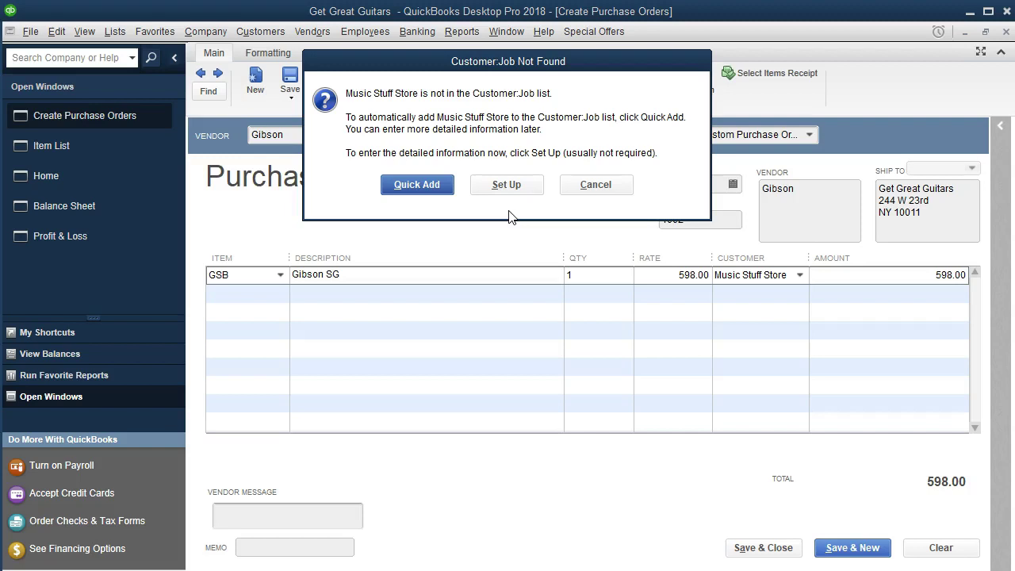
left_click(440, 187)
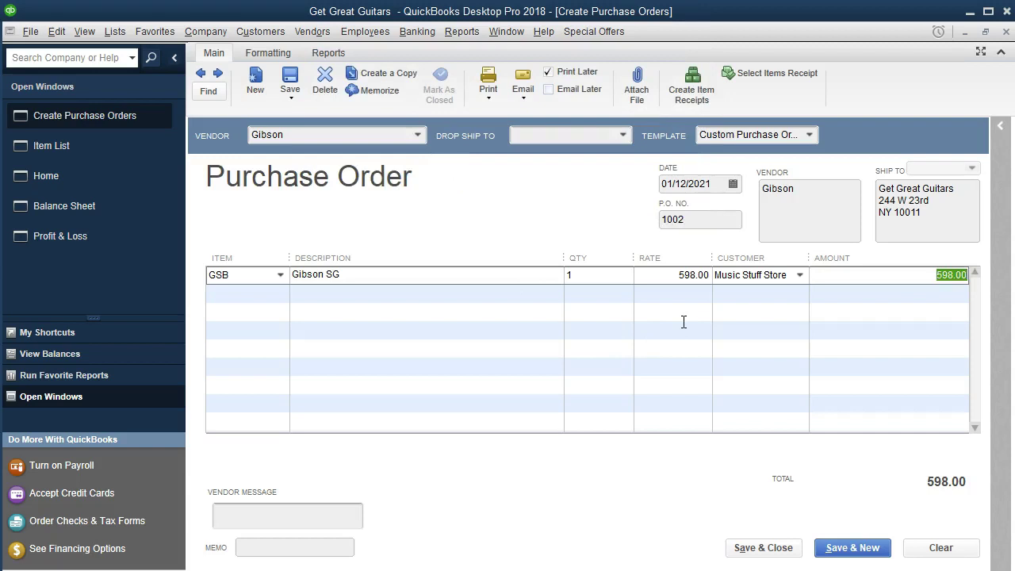
Step: Save and close the Gibson purchase order, and return to the home page
left_click(766, 548)
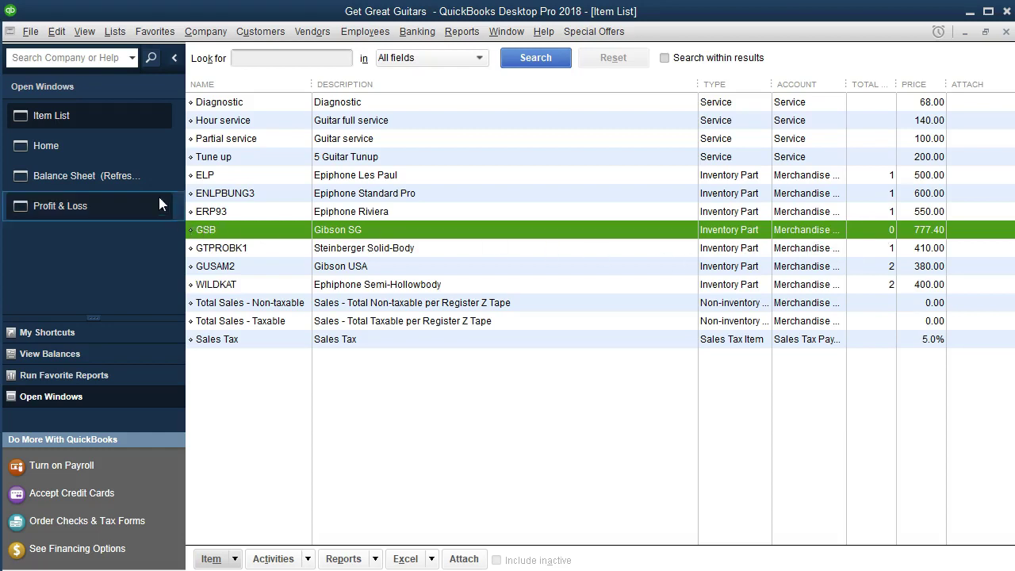
left_click(102, 150)
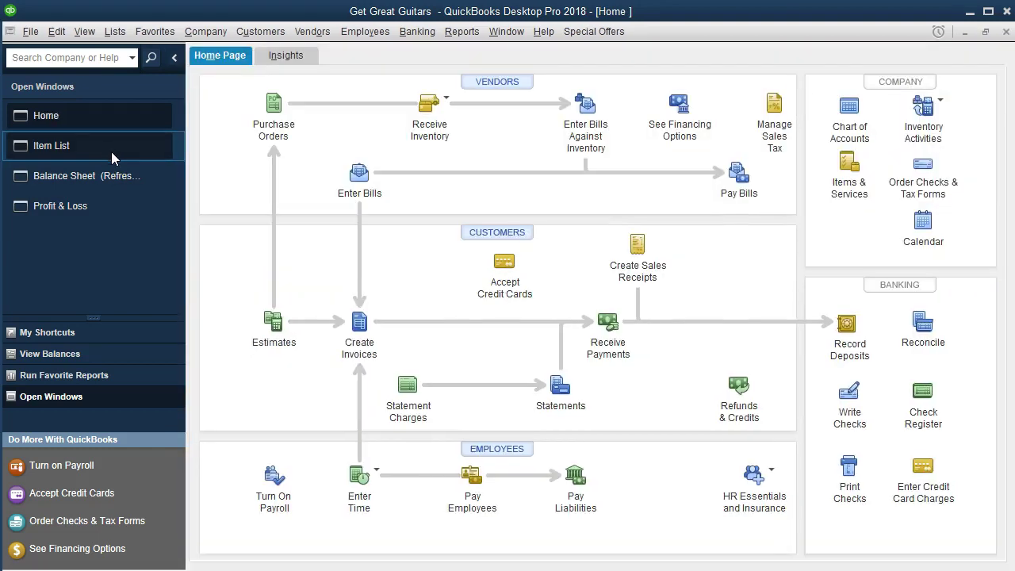